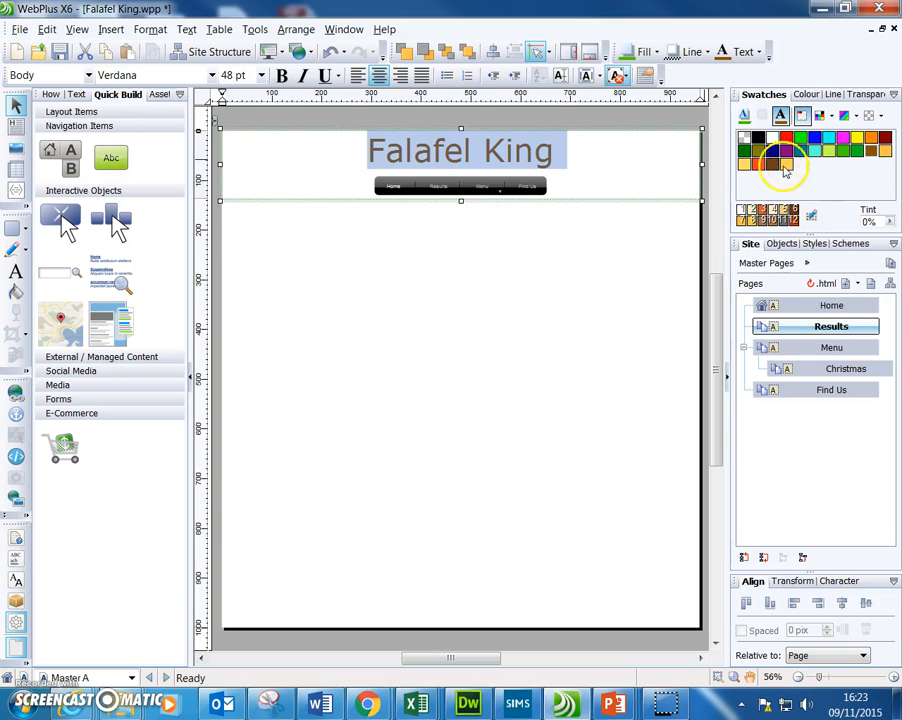
- Fill the Falafel King header frame with the golden-yellow swatch
click(612, 209)
click(609, 201)
click(610, 201)
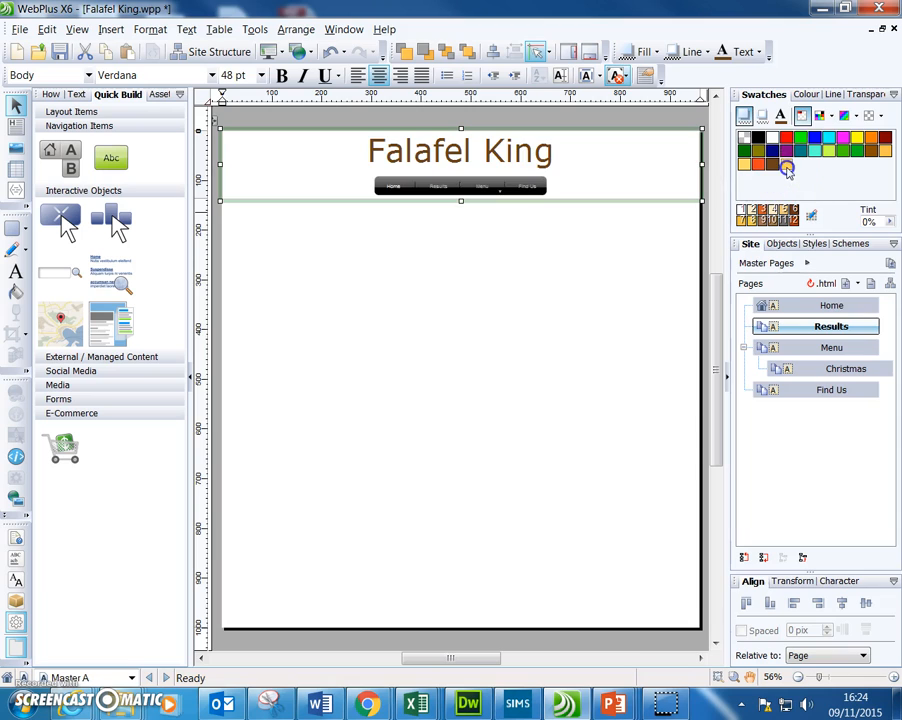
click(786, 168)
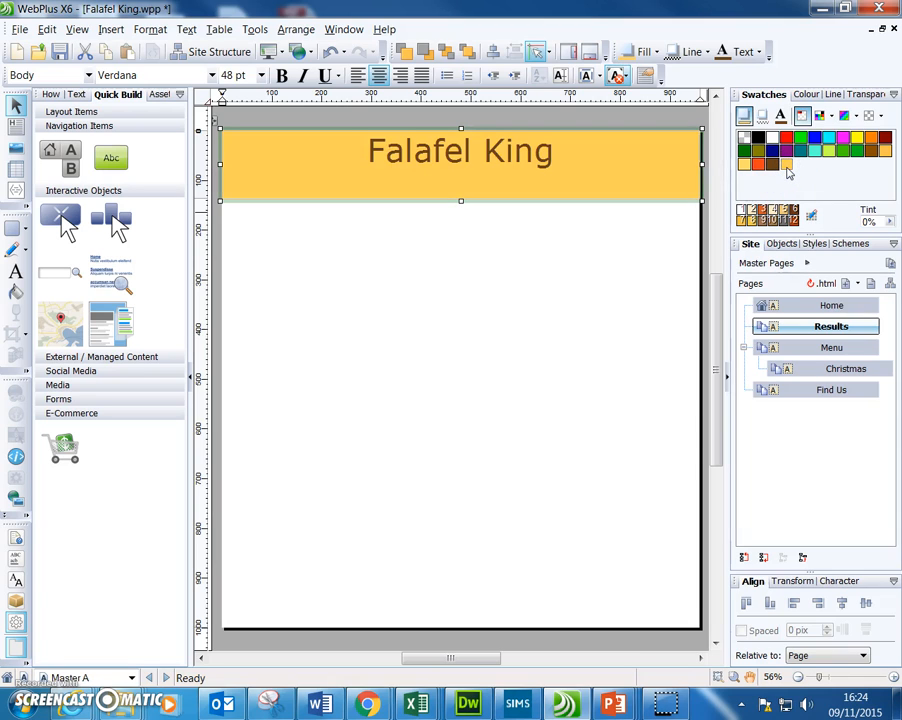
click(625, 287)
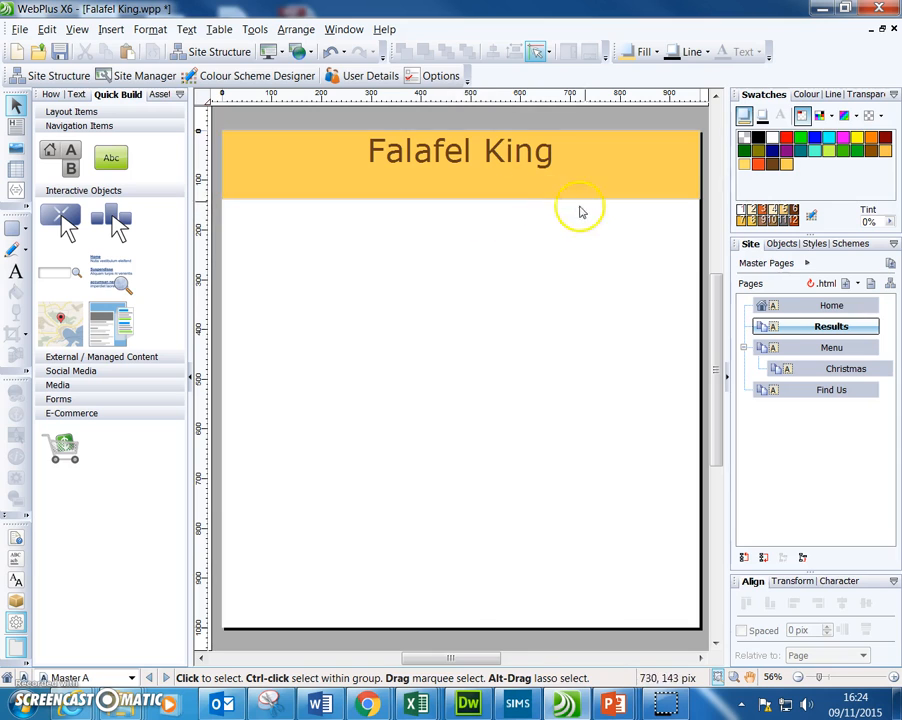
- Rearrange the header text frame so that it sits behind the navigation bar
click(576, 130)
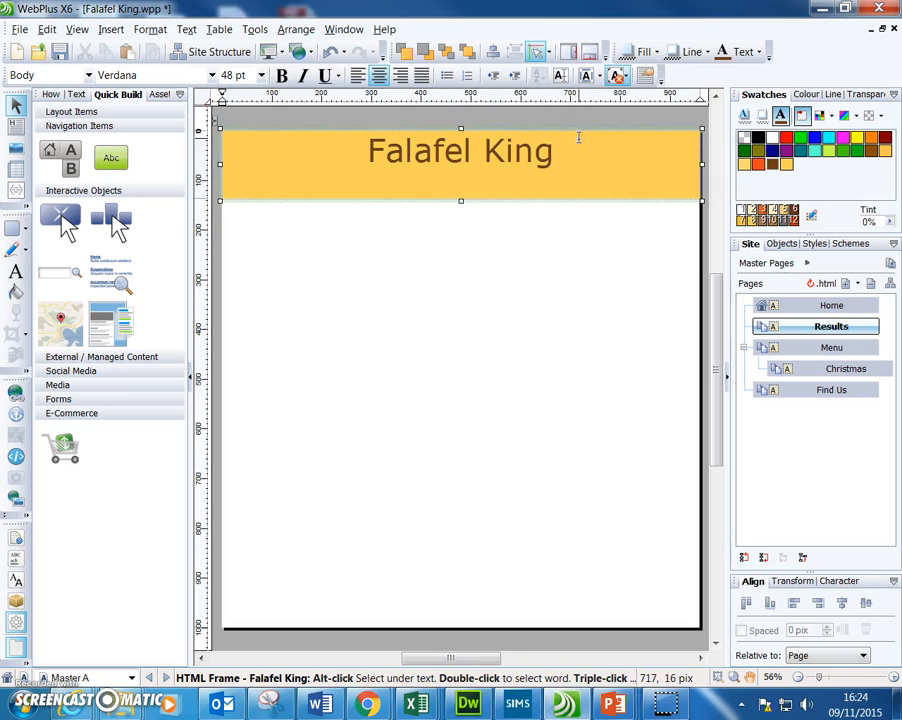
right_click(581, 127)
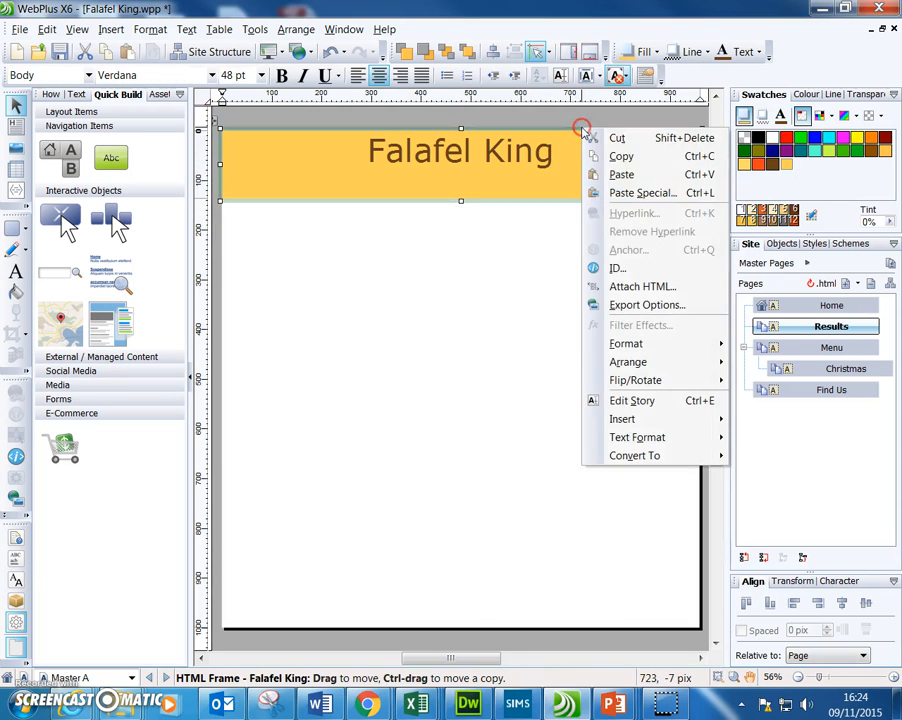
mouse_move(658, 350)
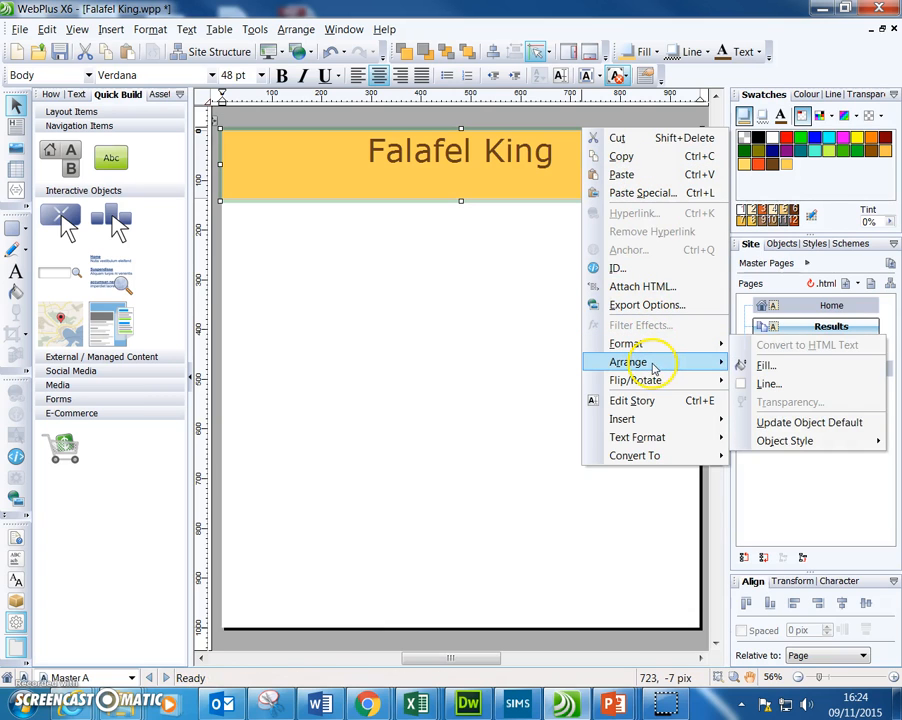
mouse_move(694, 365)
click(806, 366)
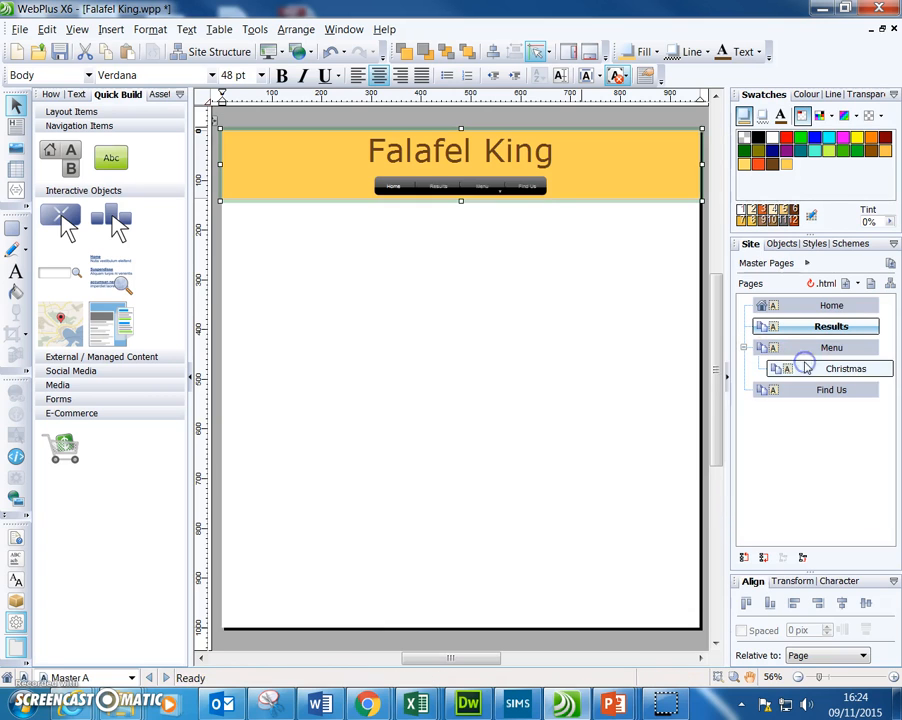
click(577, 350)
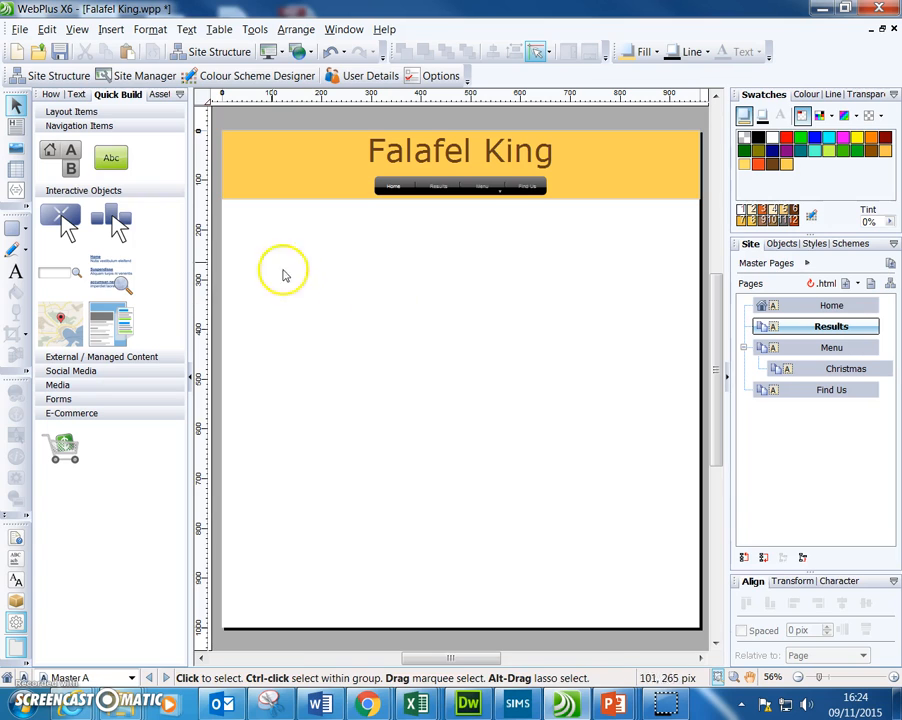
- Draw an HTML frame about 200 pix wide along the page's left edge, from the header to the page bottom, and fill it golden yellow
click(12, 124)
click(15, 126)
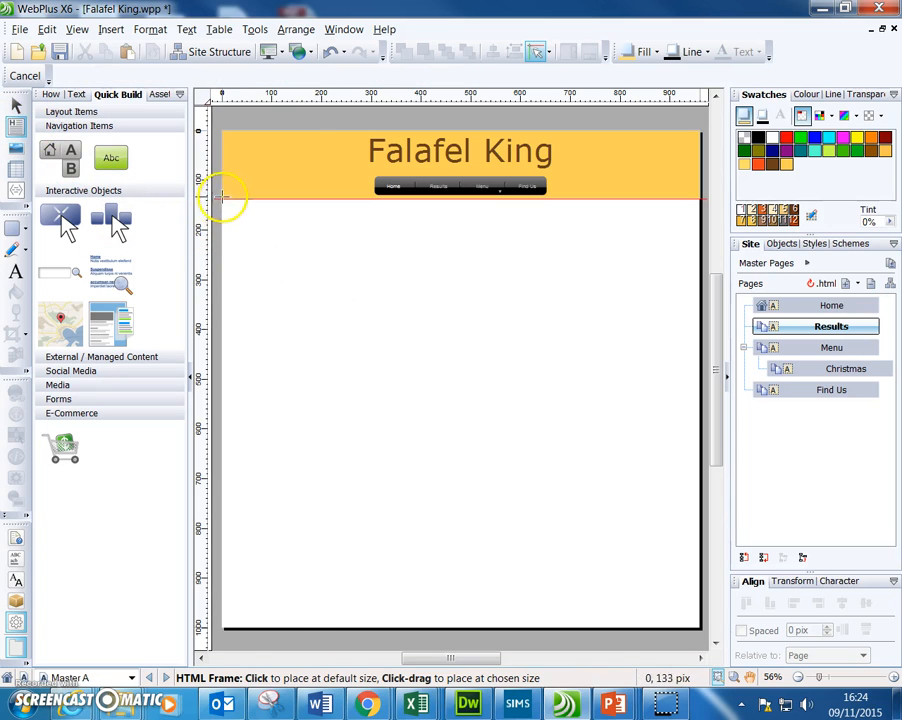
drag(222, 198, 321, 629)
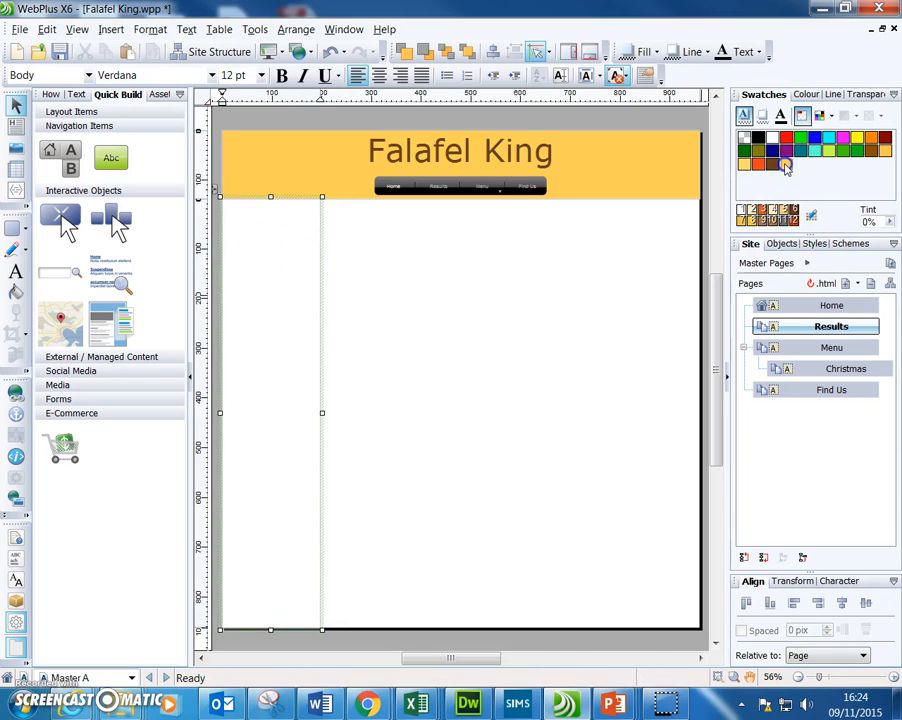
click(322, 239)
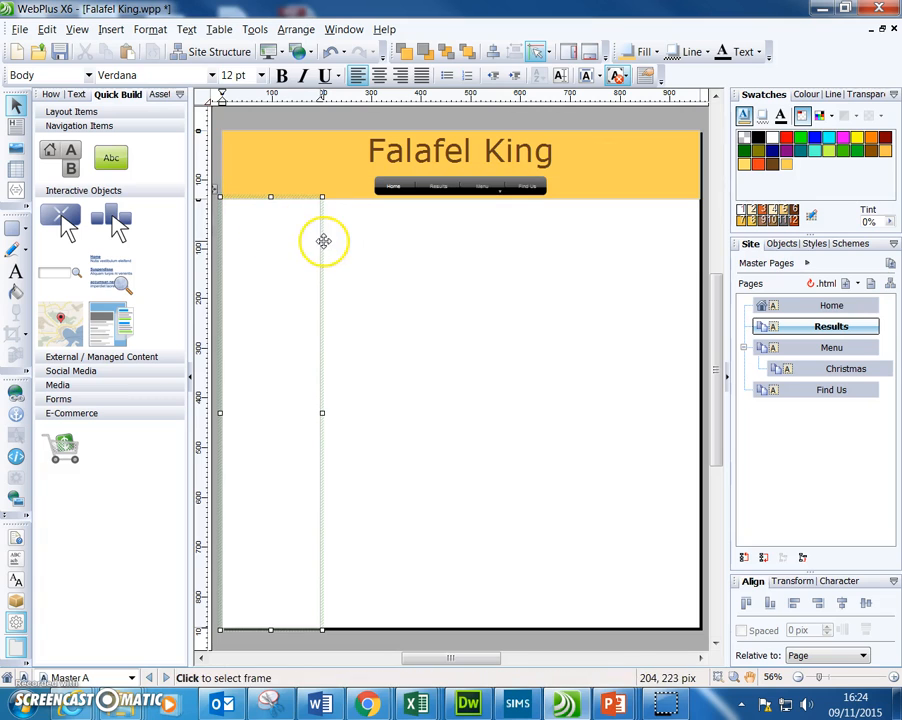
click(786, 162)
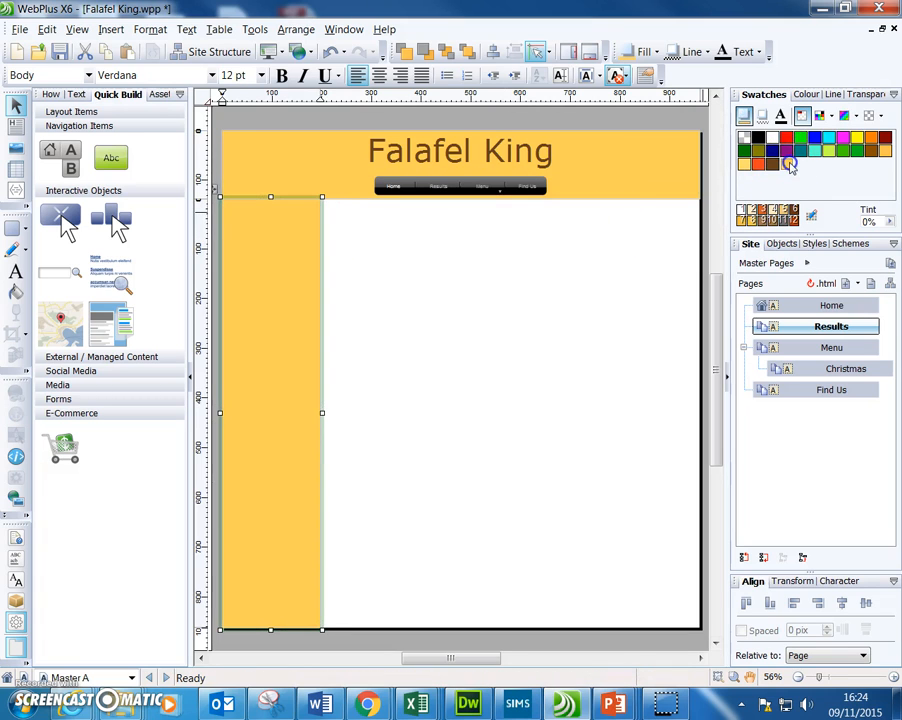
click(429, 344)
- Enter the text "News" at the start of the yellow side frame
click(267, 242)
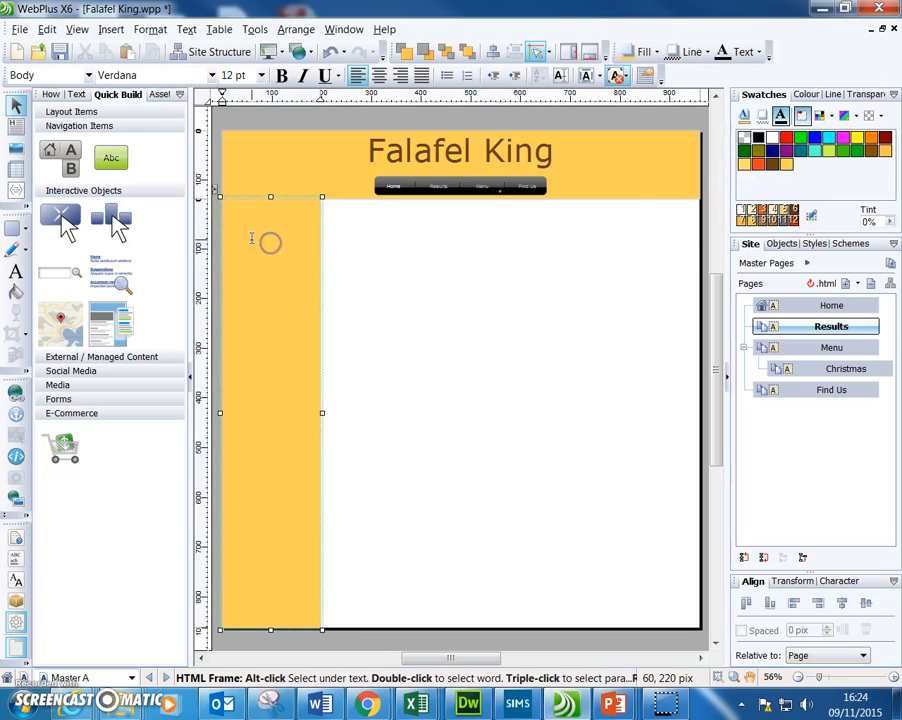
text(News)
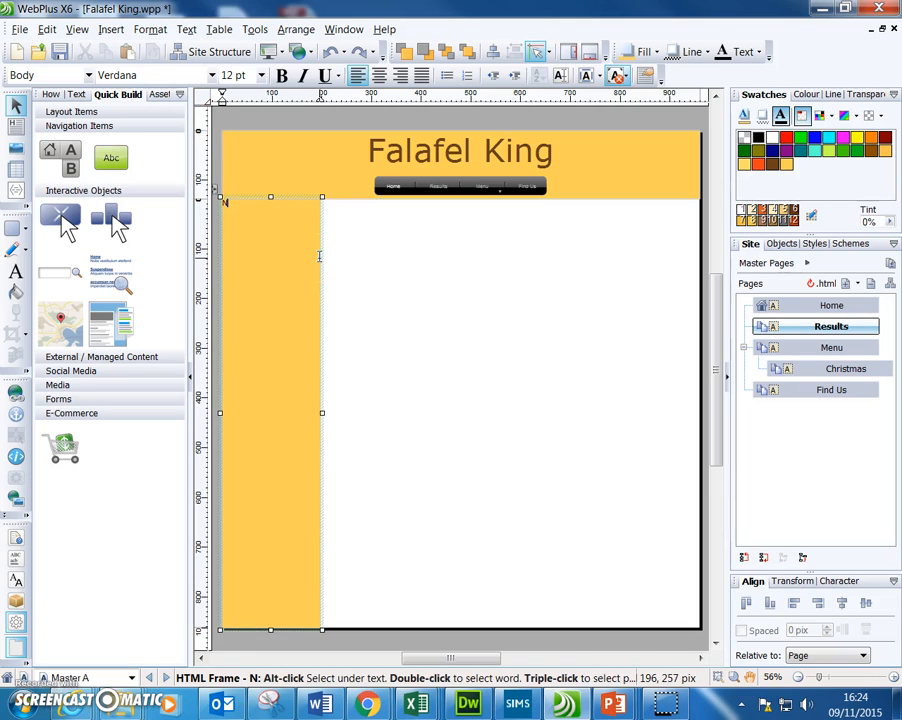
click(245, 224)
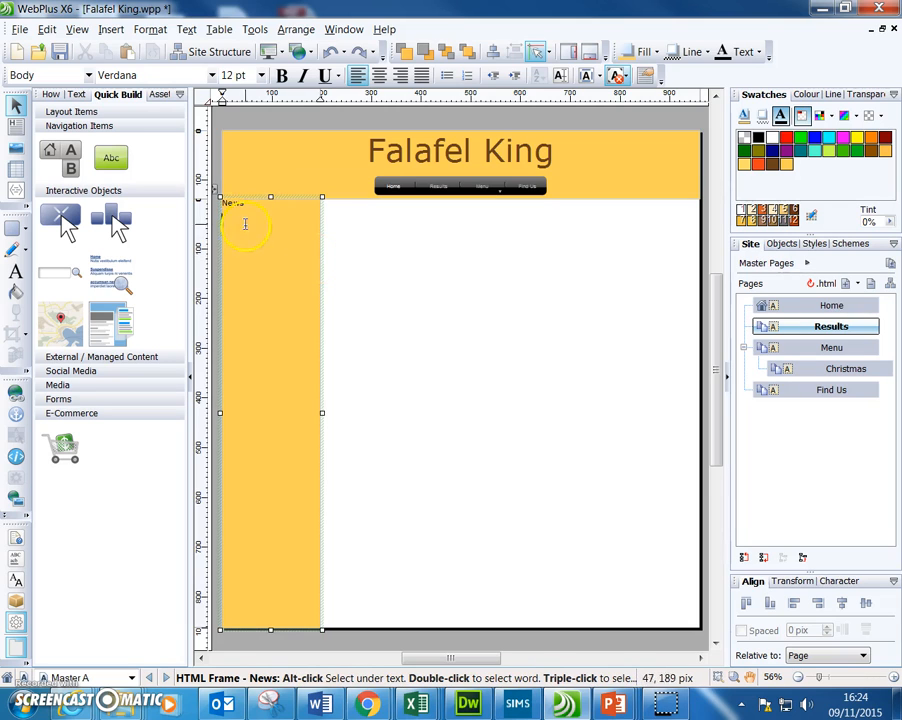
- Apply the Heading 1 text style to "News" in the side frame and start a new line beneath it
click(77, 93)
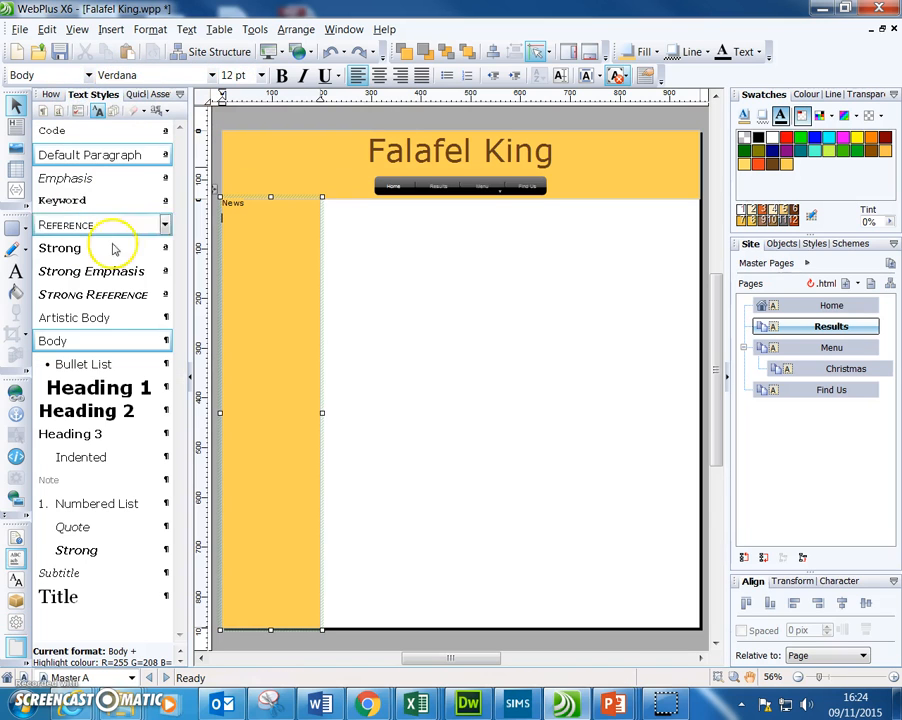
click(113, 390)
key(BackSpace)
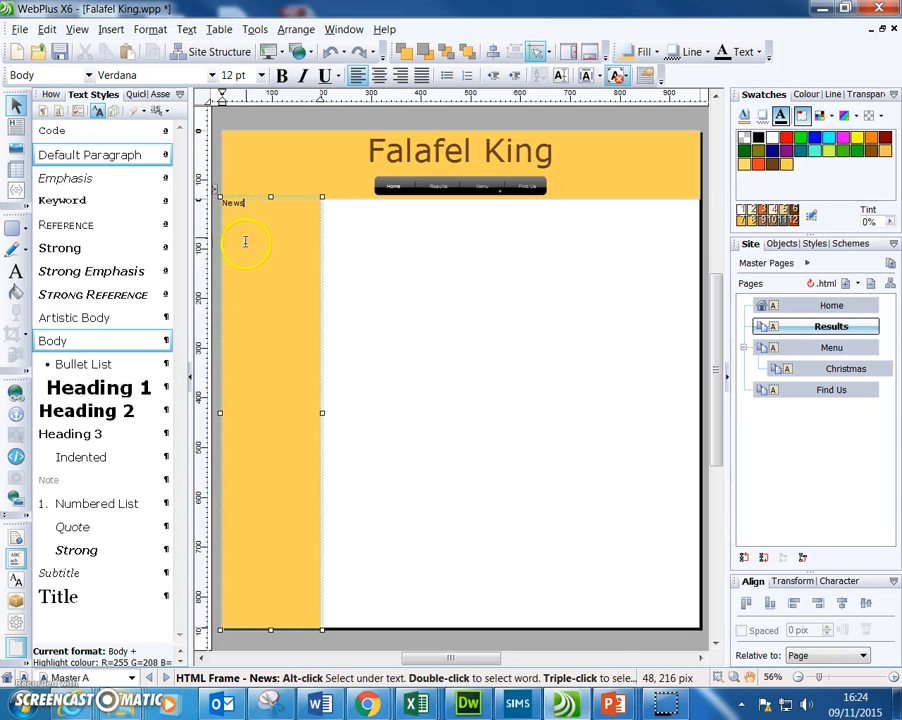
double_click(255, 207)
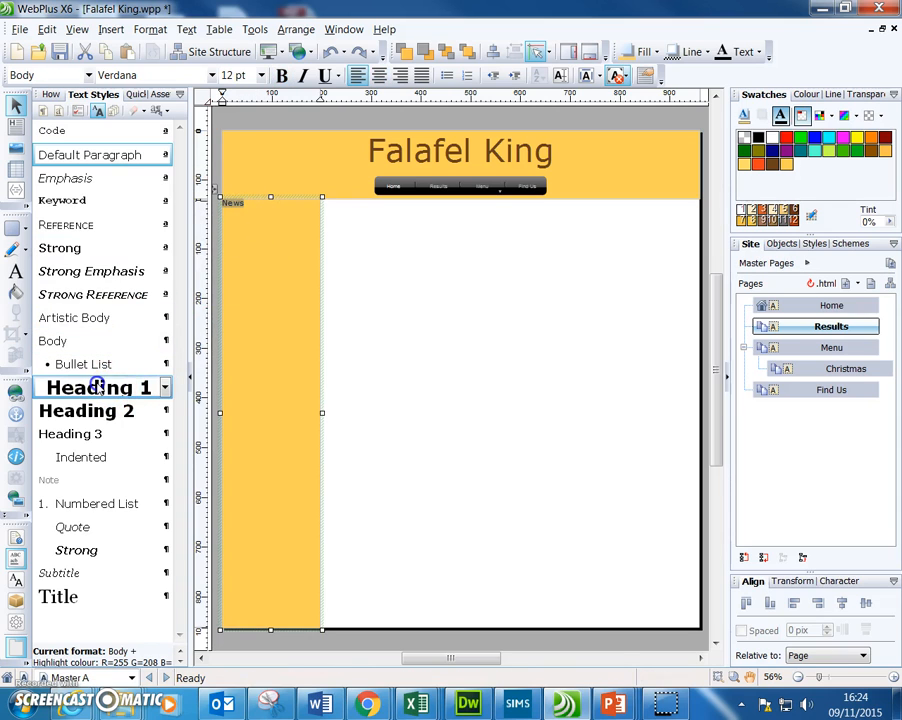
click(94, 388)
click(295, 241)
key(Return)
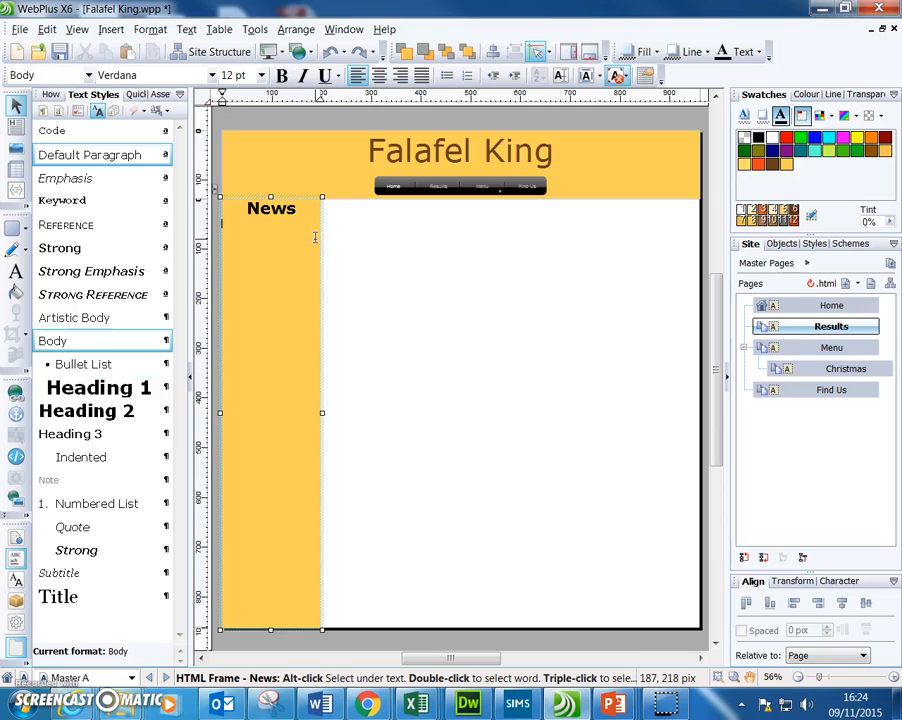
click(322, 231)
click(461, 320)
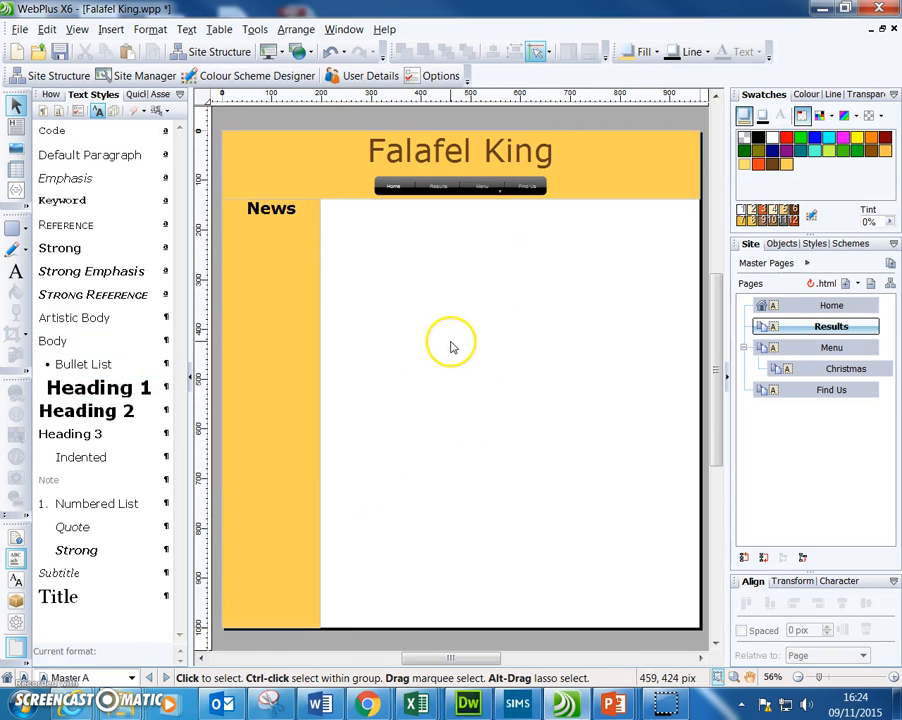
- Save the Falafel King.wpp site with the new header and side frame
click(60, 51)
click(389, 389)
click(594, 500)
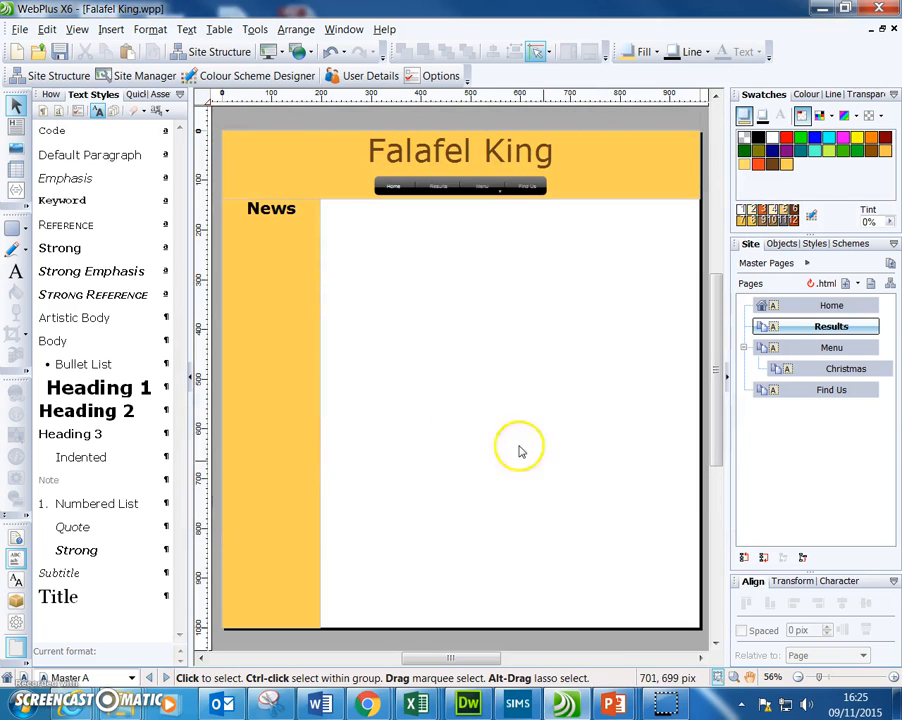
- Leave the master page and check its layout on the Home, Results, Menu, Christmas and Find Us pages
click(77, 29)
click(97, 49)
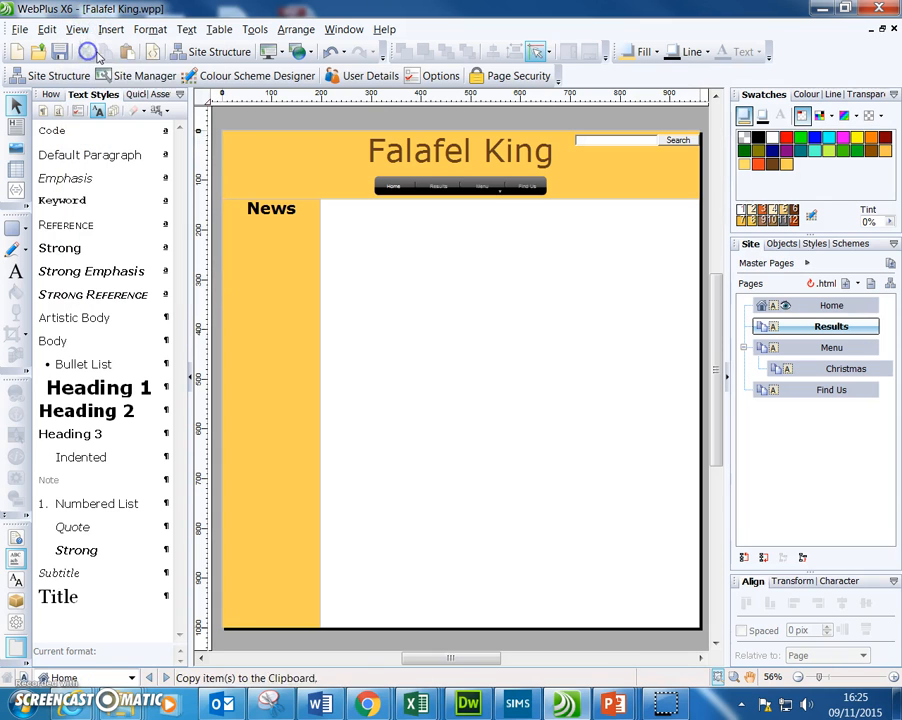
click(797, 308)
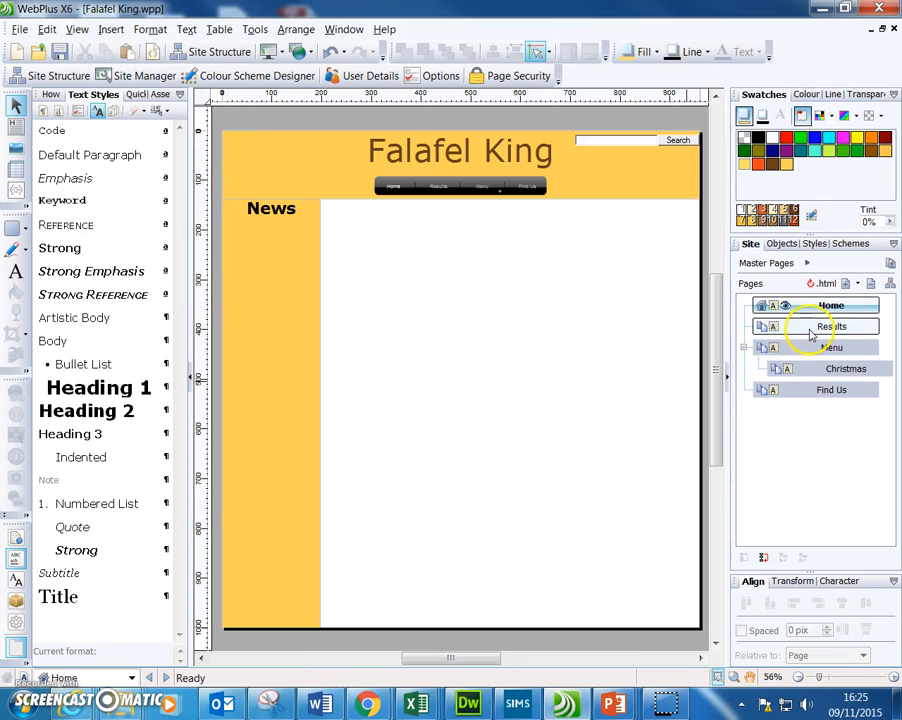
click(808, 328)
click(816, 348)
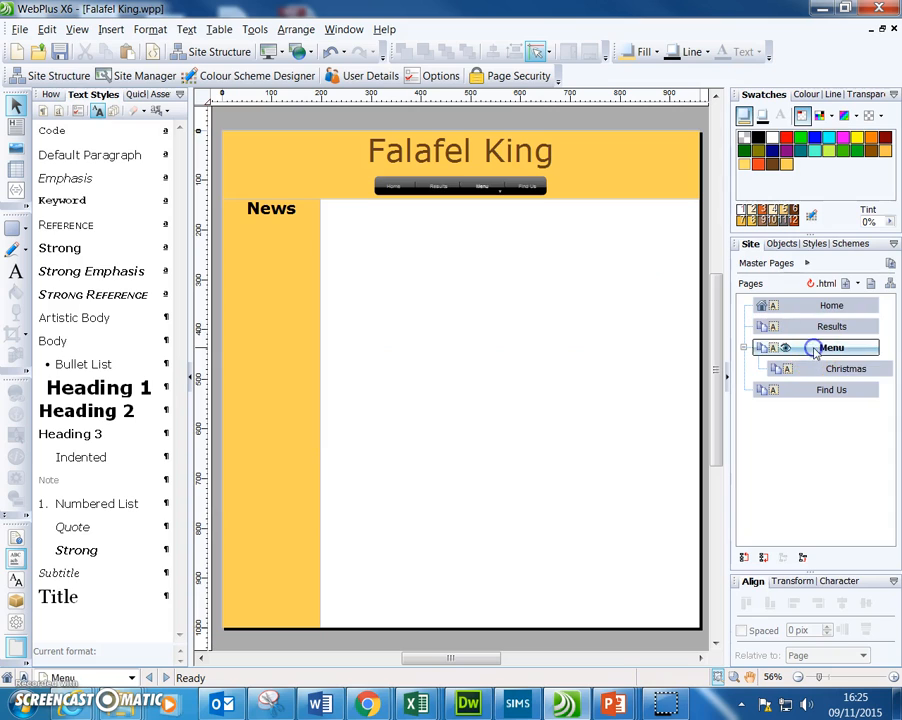
click(815, 368)
click(818, 392)
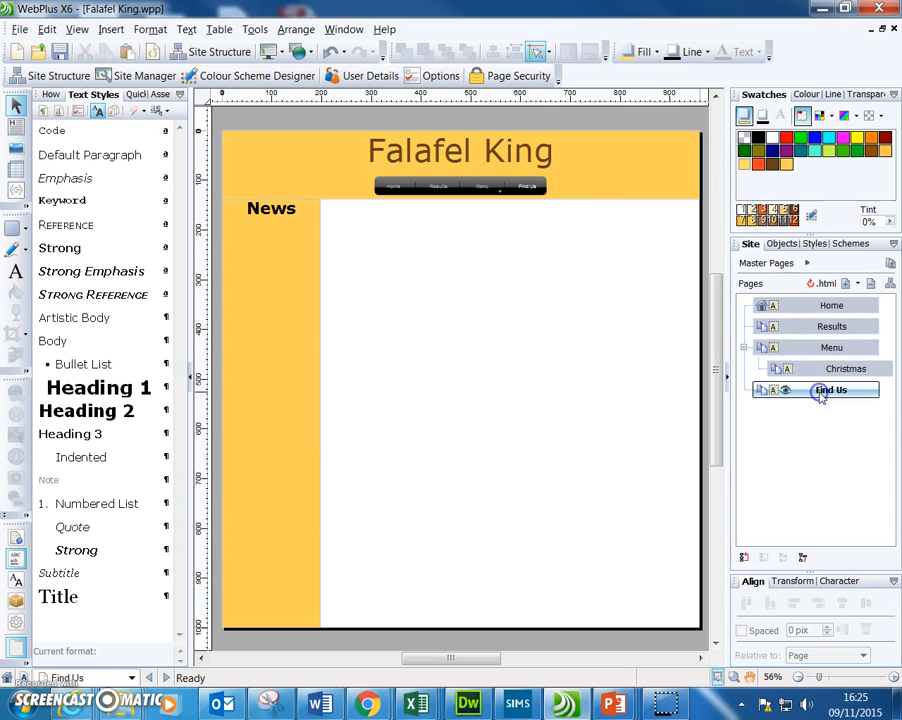
click(815, 305)
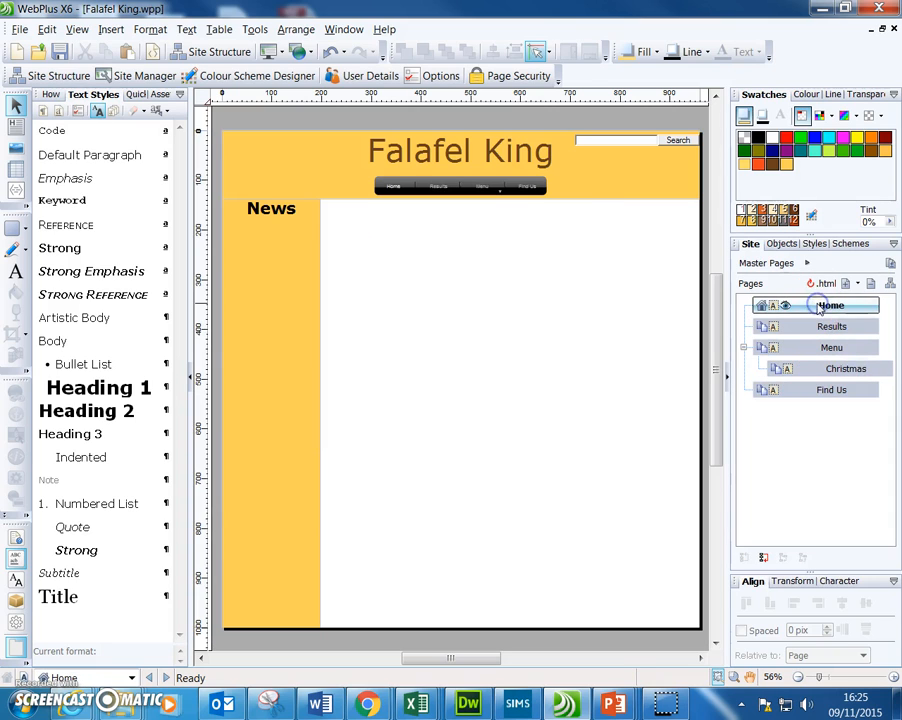
click(820, 330)
click(812, 368)
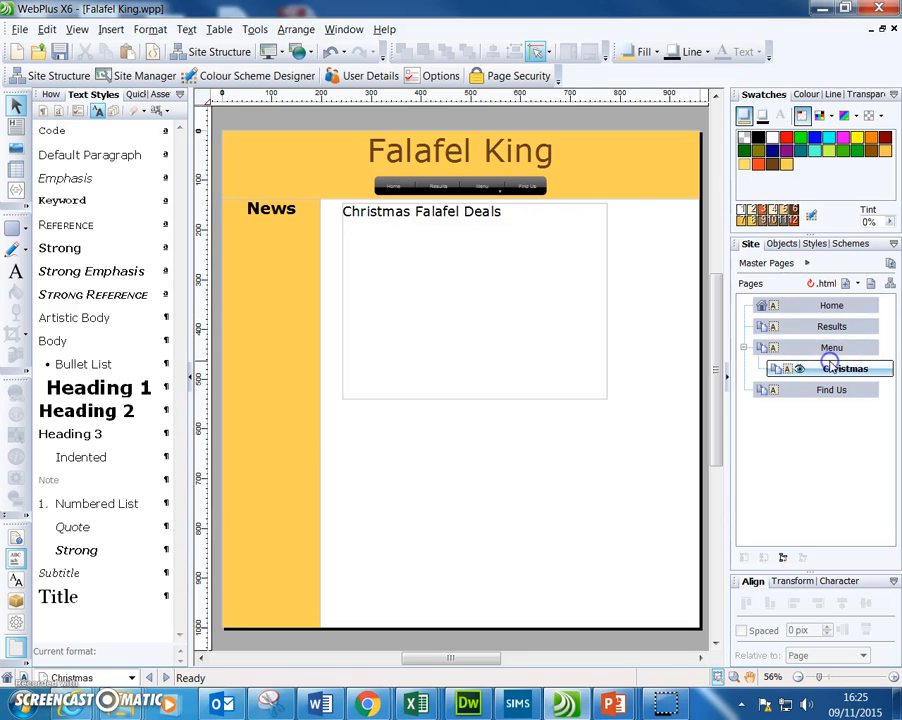
- Delete the site search box from the header of the Home page
click(818, 307)
click(677, 138)
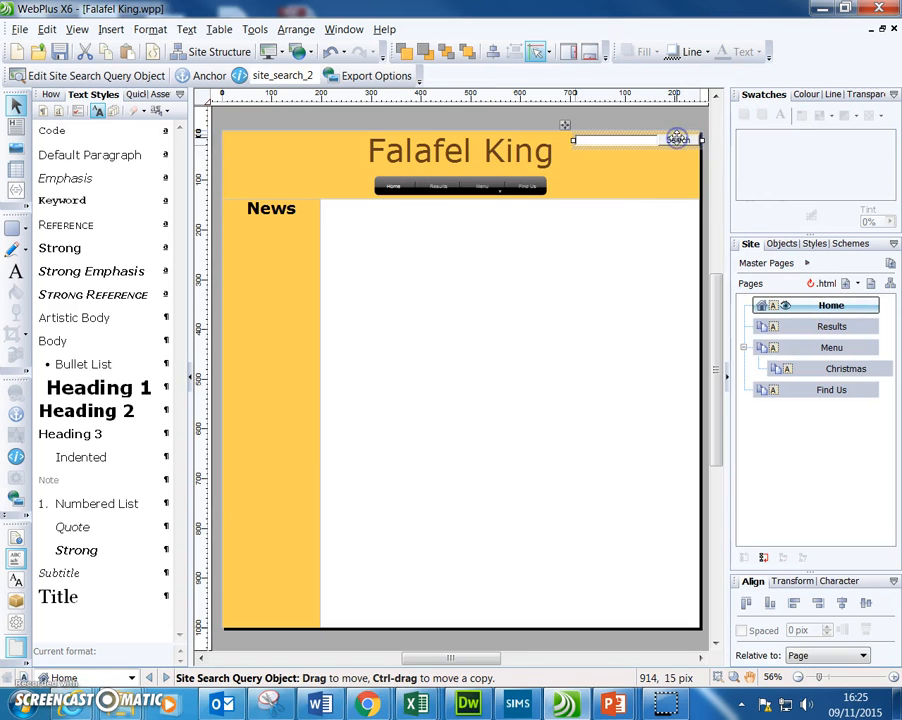
key(Delete)
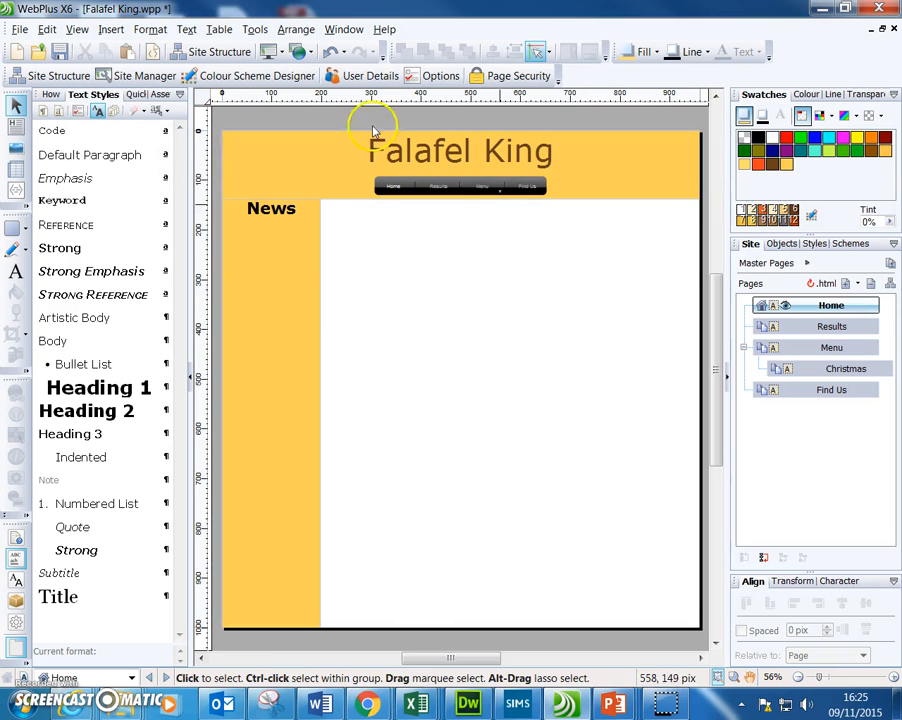
- Return to the master page and insert a Site Search object in the header beside the Falafel King title
click(76, 29)
click(91, 55)
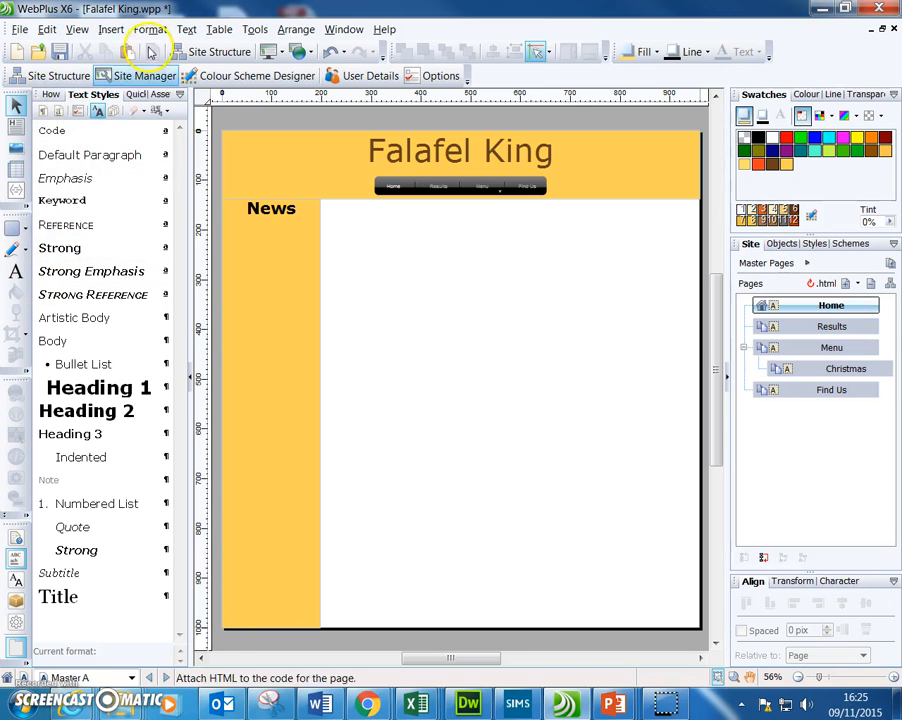
click(133, 96)
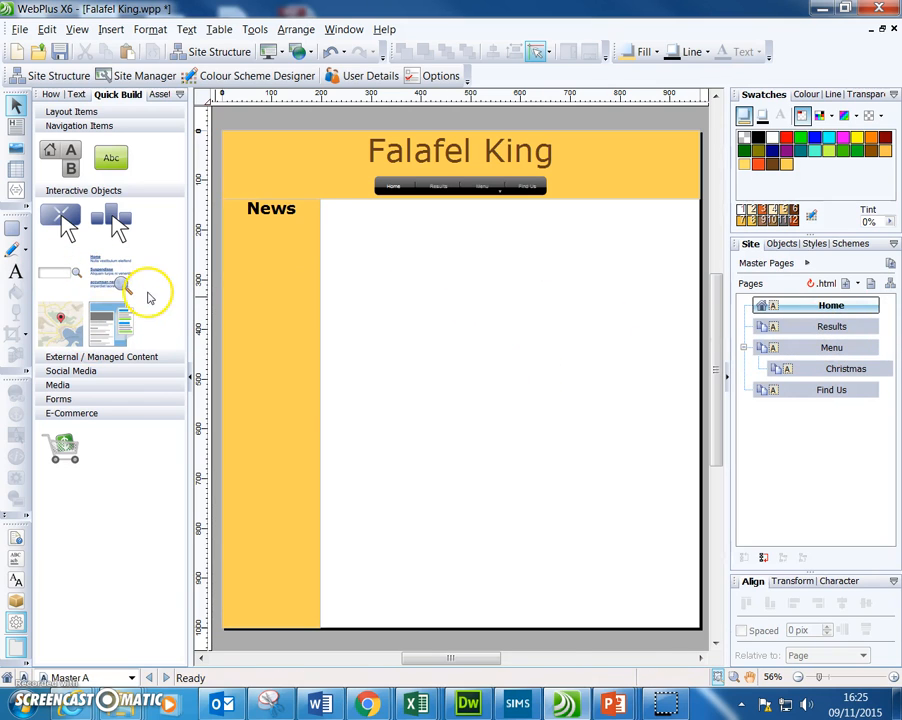
click(58, 277)
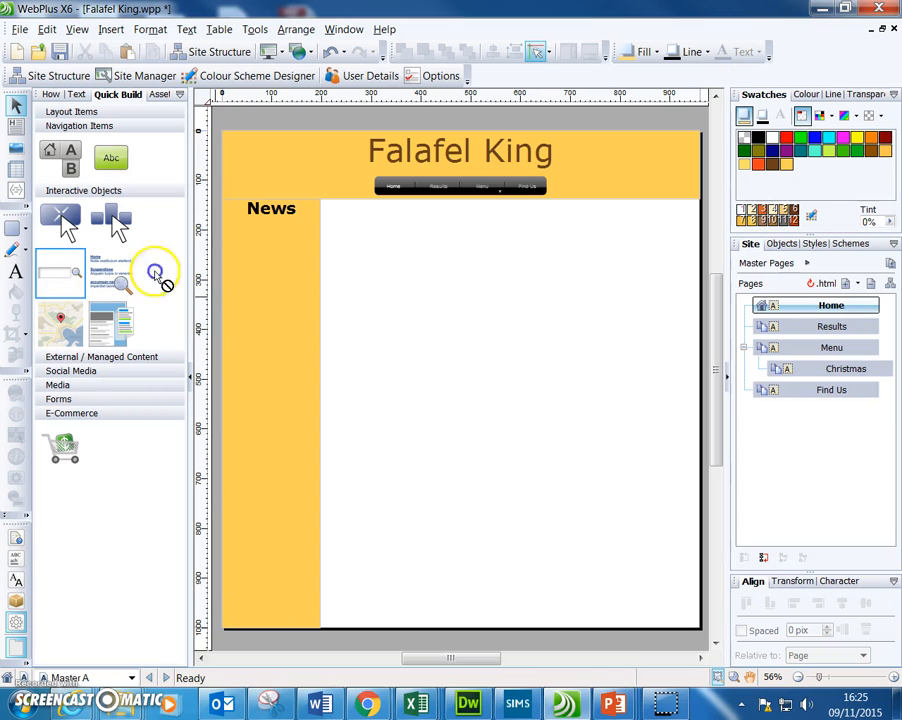
click(591, 170)
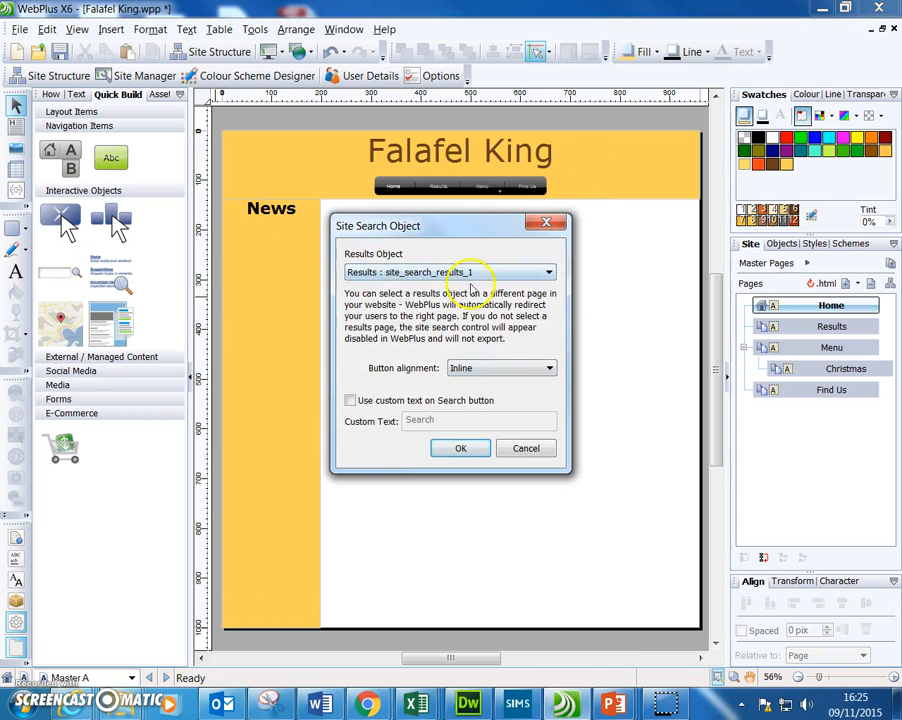
- Link the search box to Results : site_search_results_1 with inline button alignment, and place it in the header's upper right corner
click(500, 272)
click(400, 298)
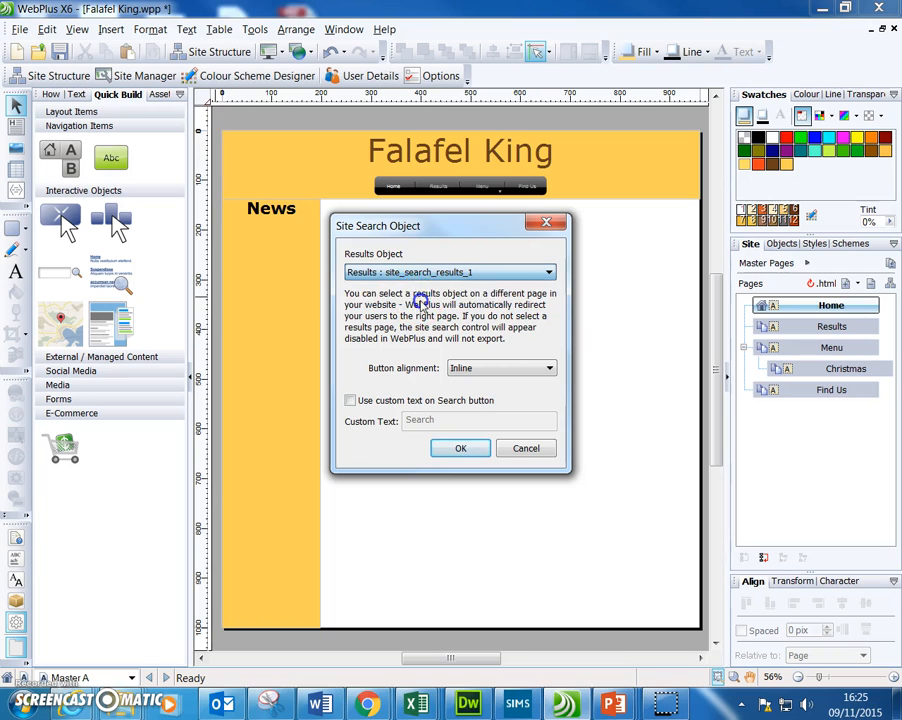
click(461, 449)
drag(616, 162, 593, 135)
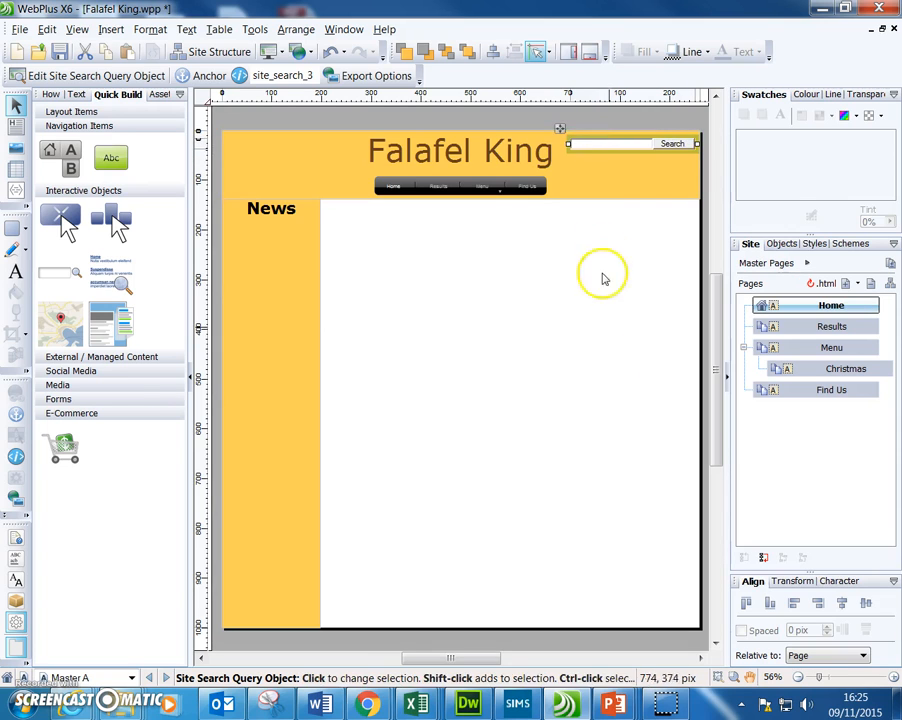
- Leave the master page and check the header search box on the Menu and Christmas pages
click(587, 334)
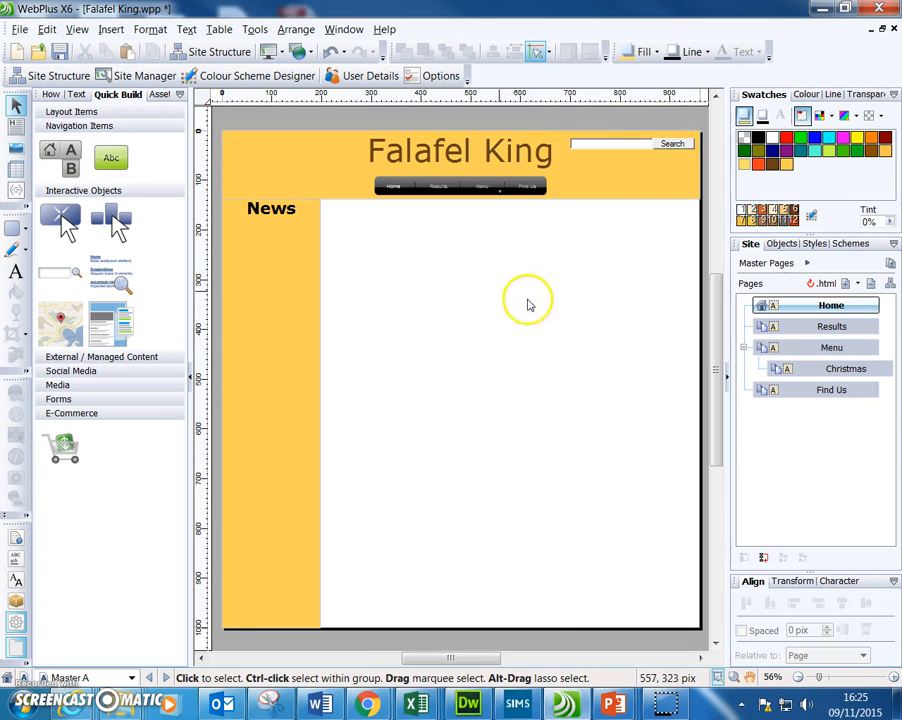
click(77, 29)
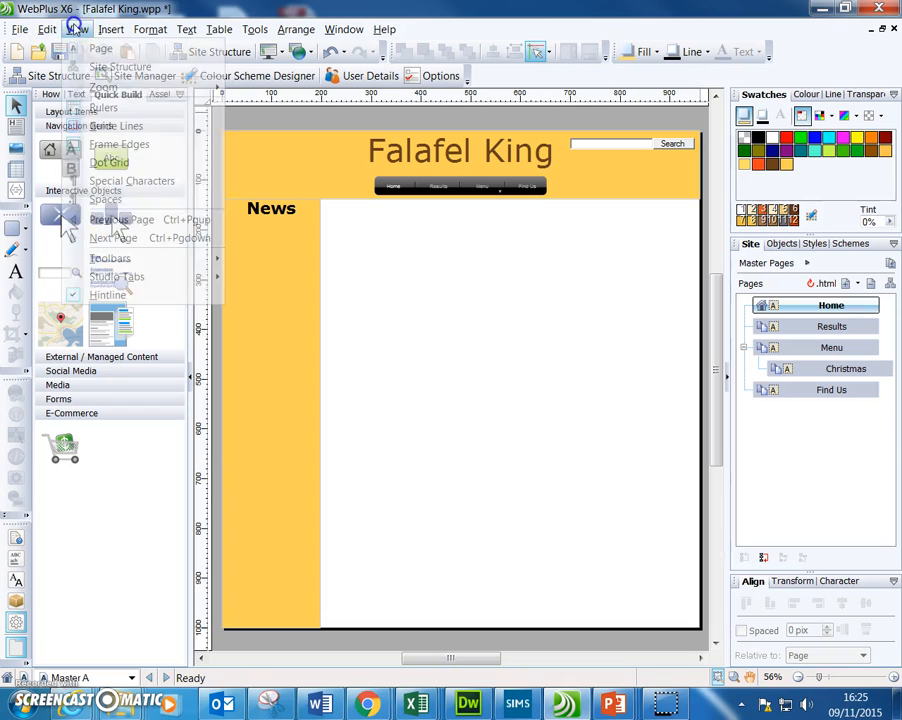
click(88, 49)
double_click(791, 347)
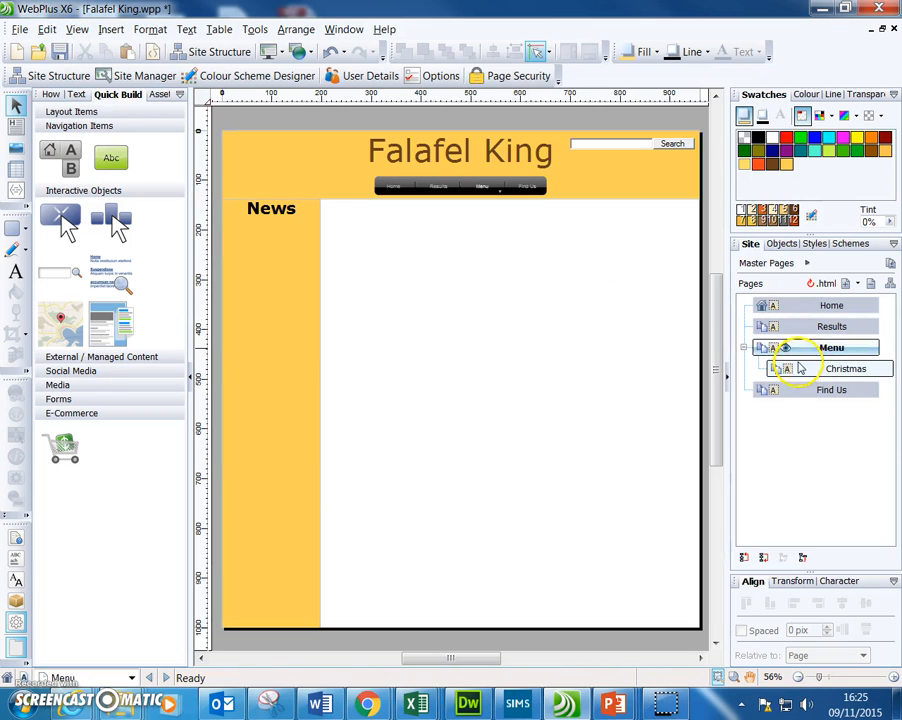
double_click(806, 369)
- On the Results page, move the site search results object clear of the News frame and extend it down near the page's bottom edge
double_click(792, 326)
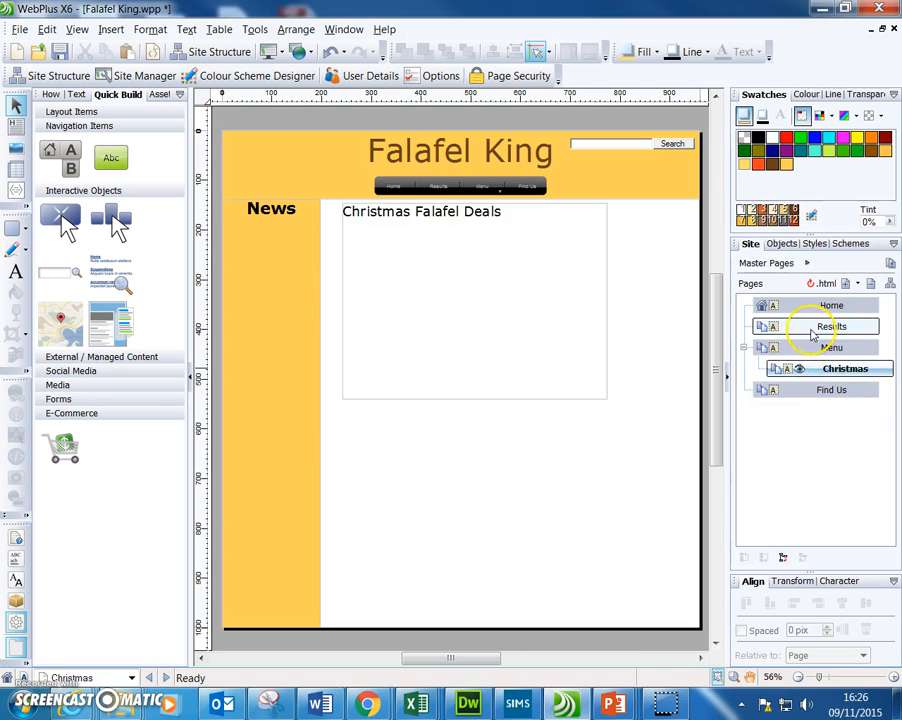
click(352, 262)
click(336, 220)
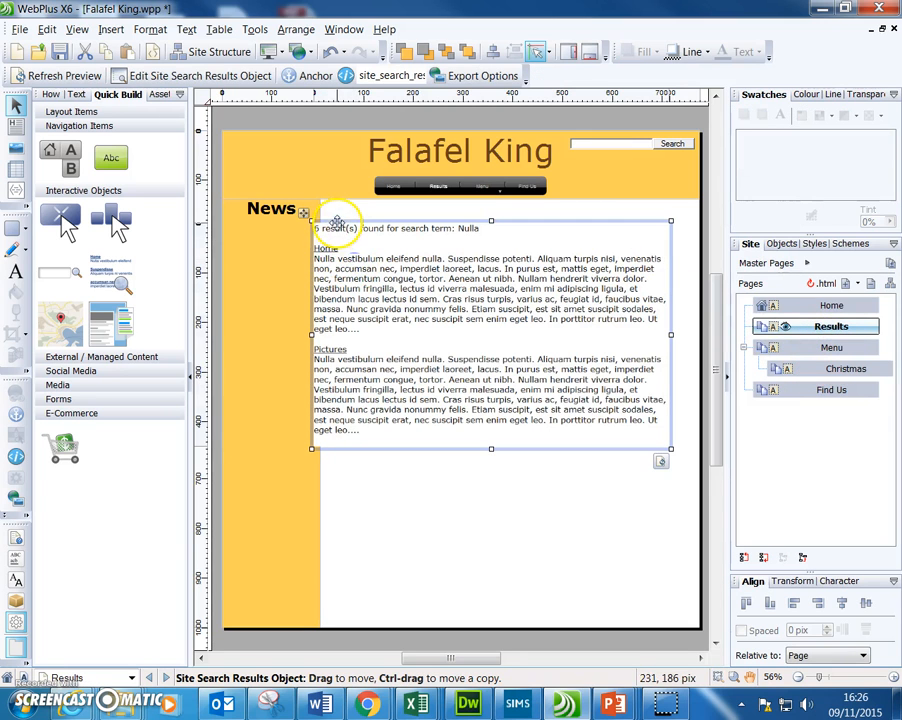
mouse_move(336, 220)
mouse_down()
mouse_move(368, 223)
mouse_move(346, 202)
mouse_up()
drag(502, 431, 505, 600)
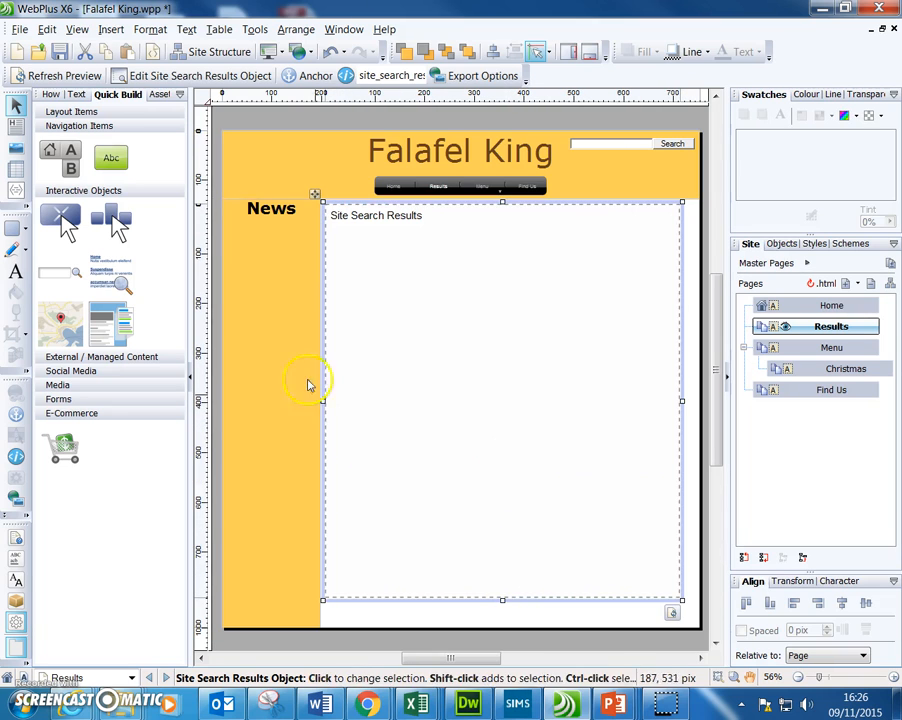
click(707, 209)
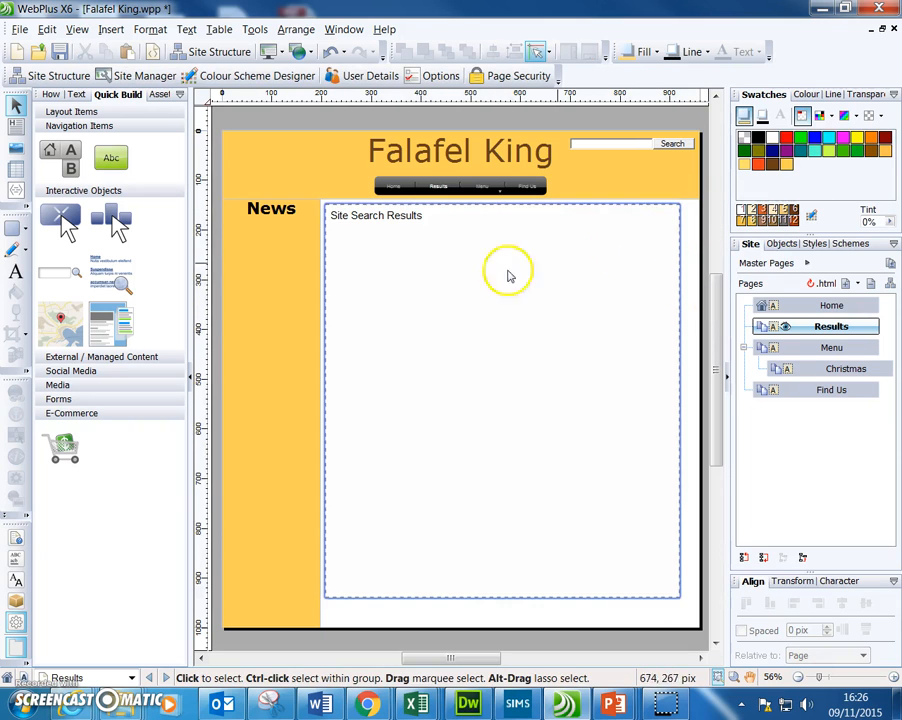
- On the Menu page, draw a table about 632 × 398 pix in the content area beside the News frame
double_click(797, 306)
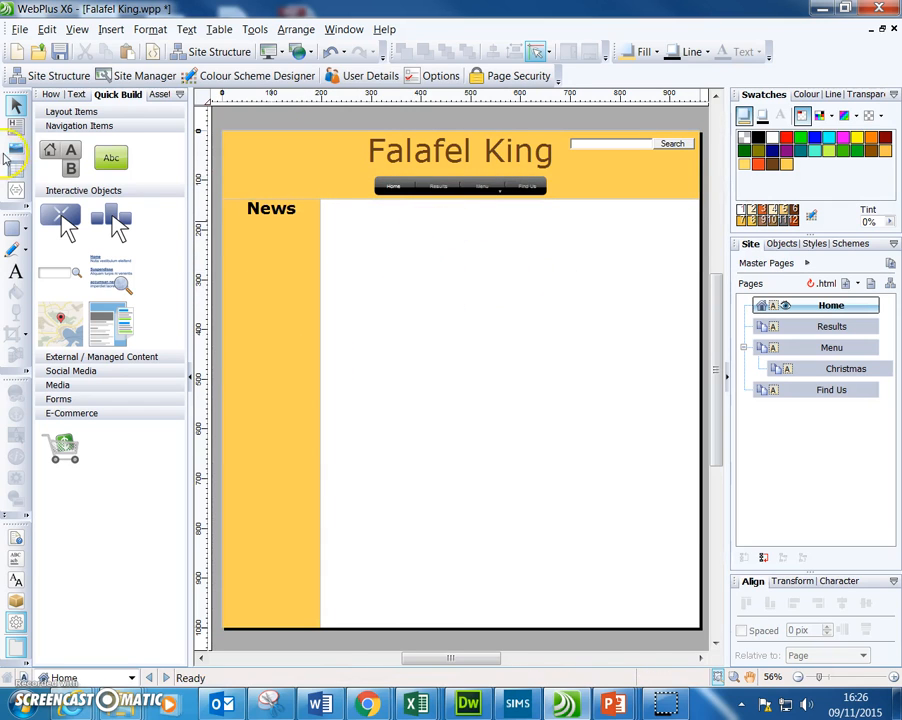
double_click(852, 347)
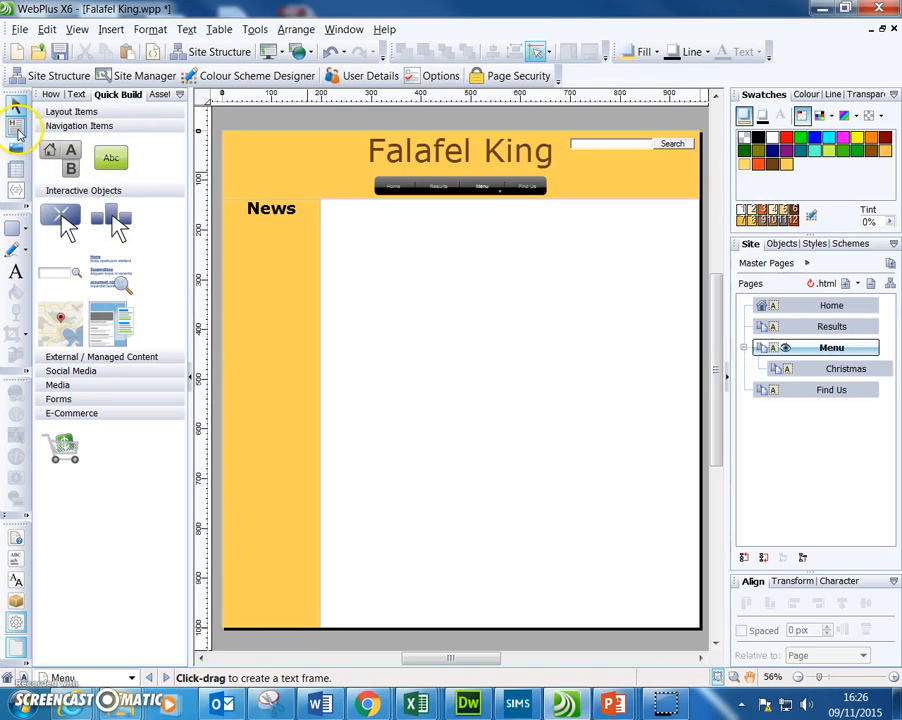
click(18, 172)
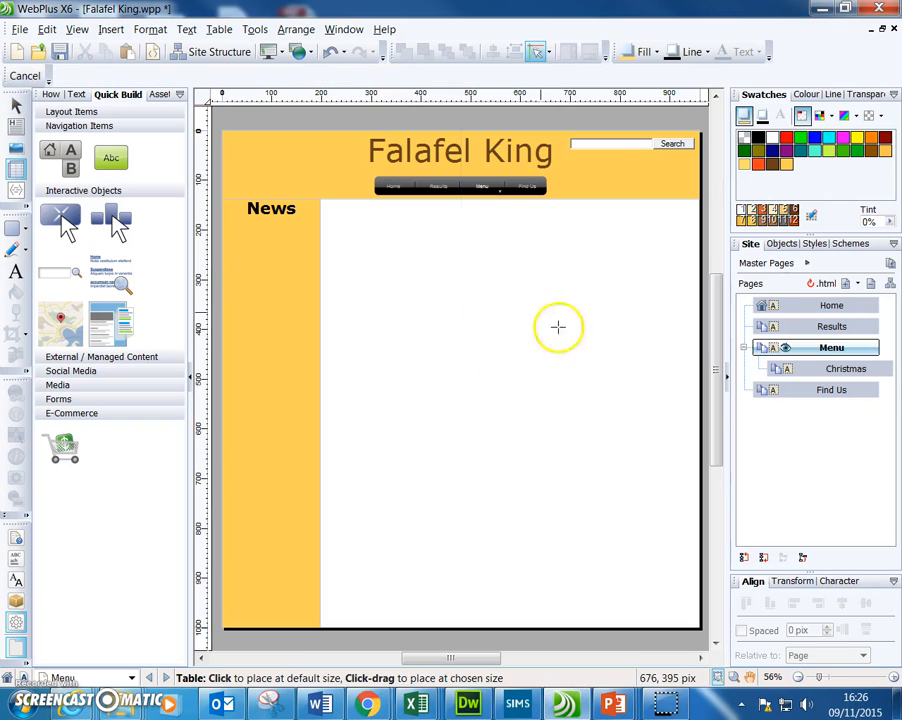
drag(350, 224, 663, 420)
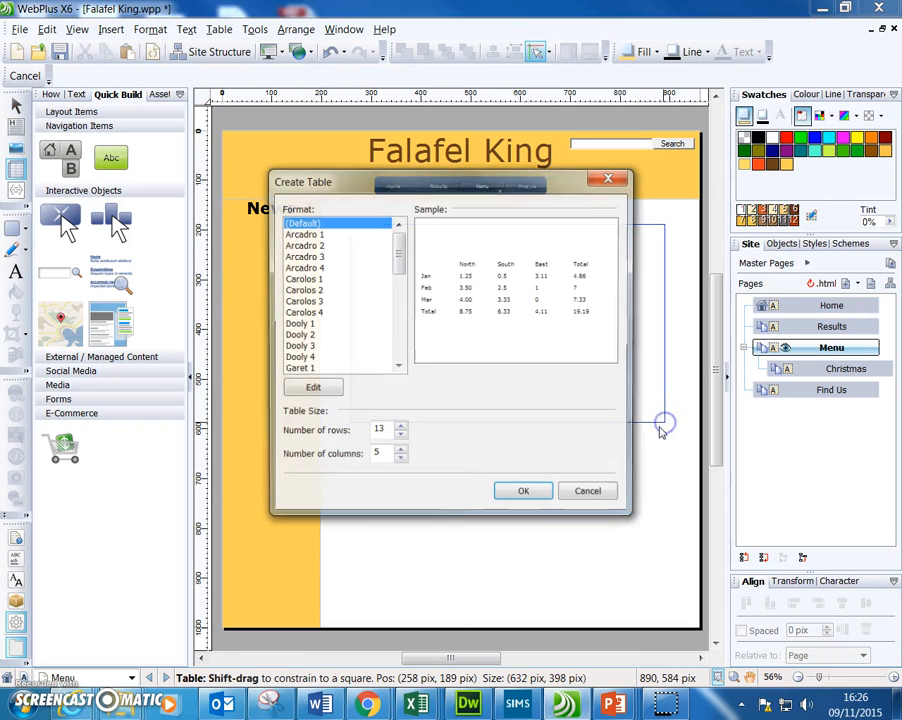
- Compare the sample table formats and create the table in the Dooly 3 format with 13 rows and 5 columns
click(320, 234)
click(304, 267)
click(303, 301)
click(299, 323)
click(302, 346)
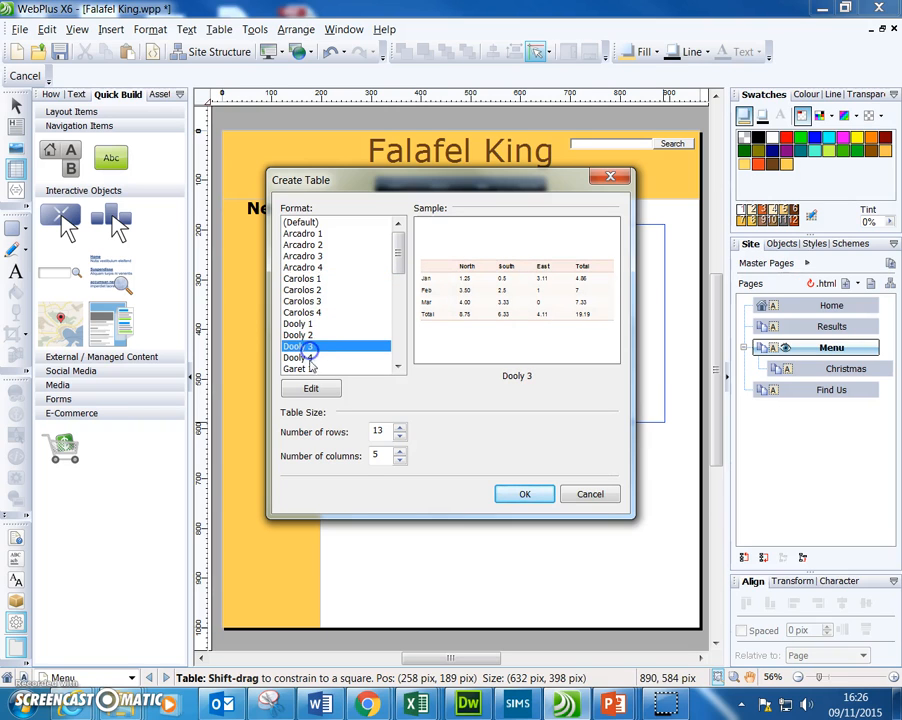
click(296, 324)
scroll(304, 350, down, 3)
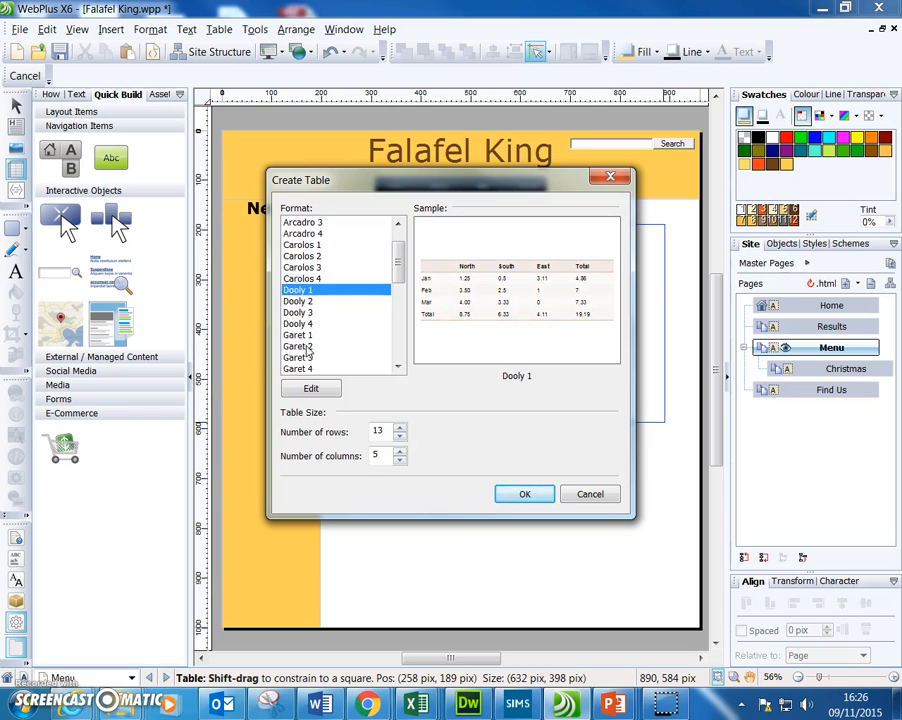
click(305, 246)
click(306, 256)
click(318, 335)
click(314, 267)
click(315, 256)
click(300, 245)
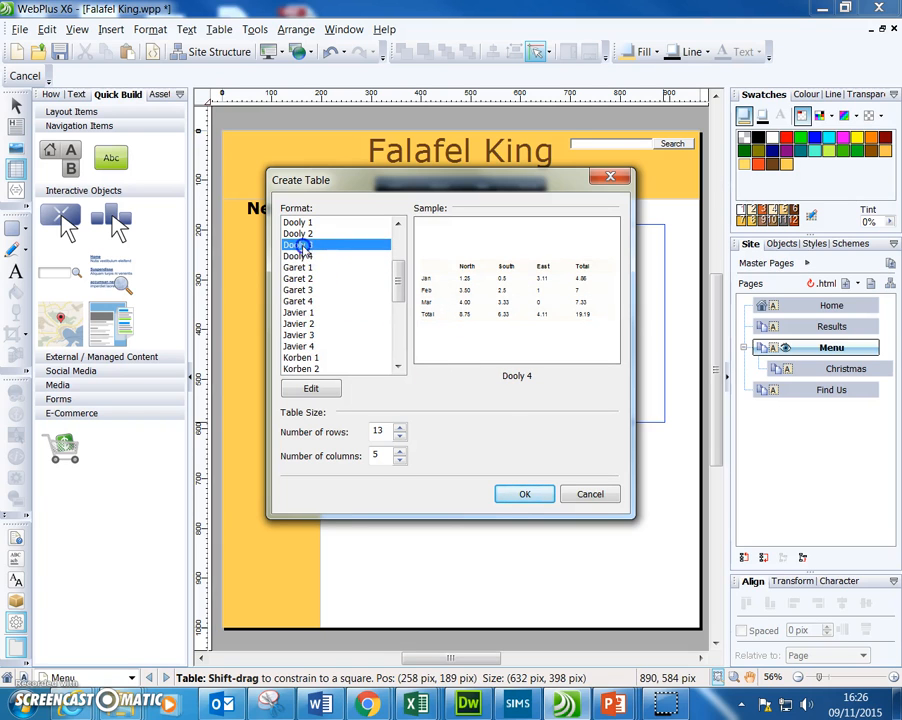
click(528, 494)
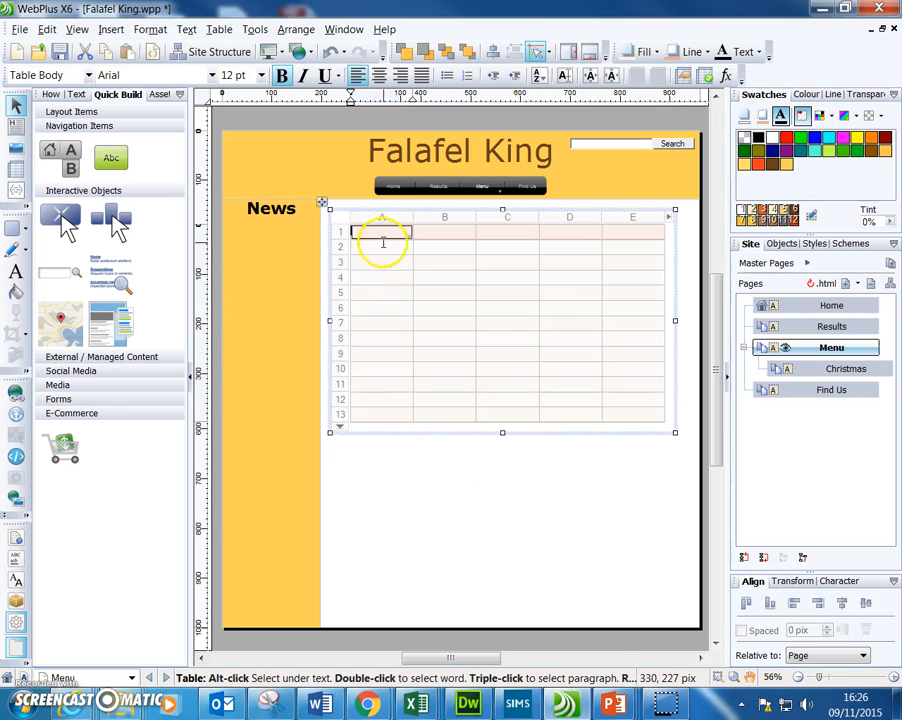
- Enter Falafel in cell A2 of the menu table and its price £3.95 in cell B2
click(444, 276)
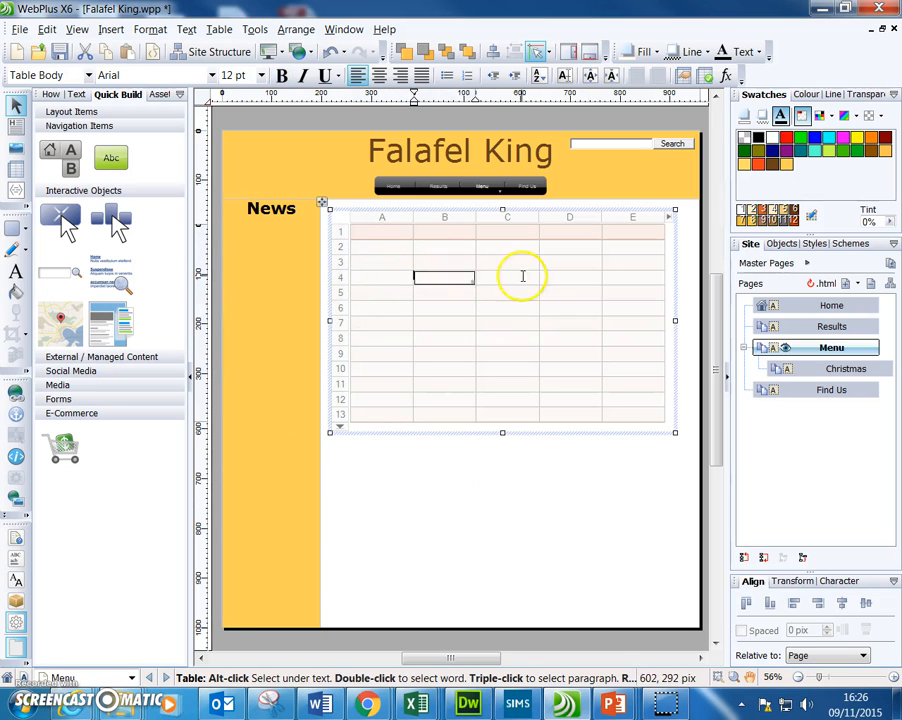
click(516, 274)
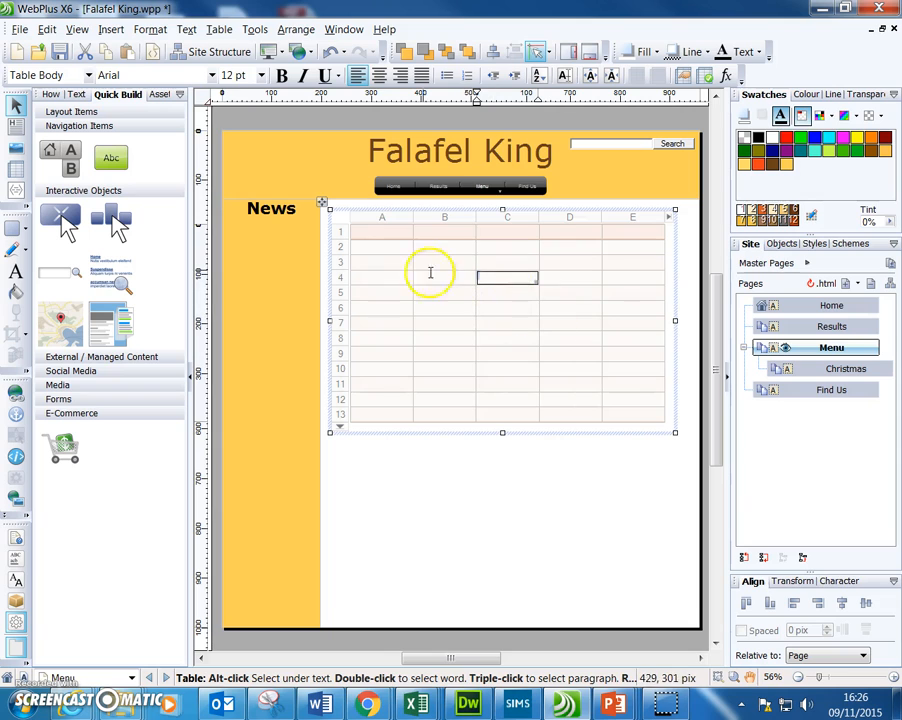
click(384, 247)
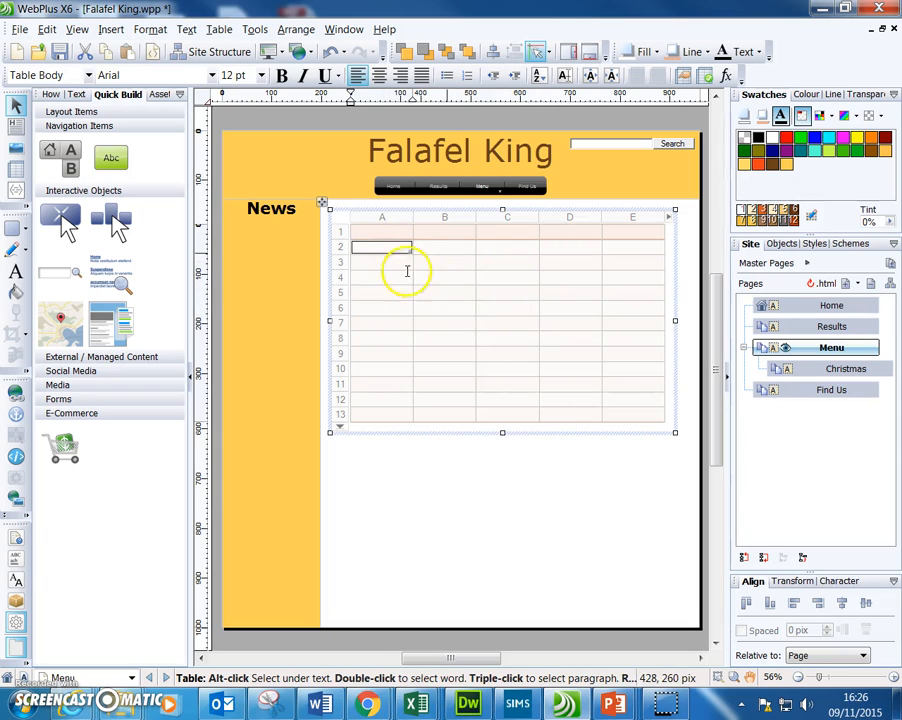
text(fe)
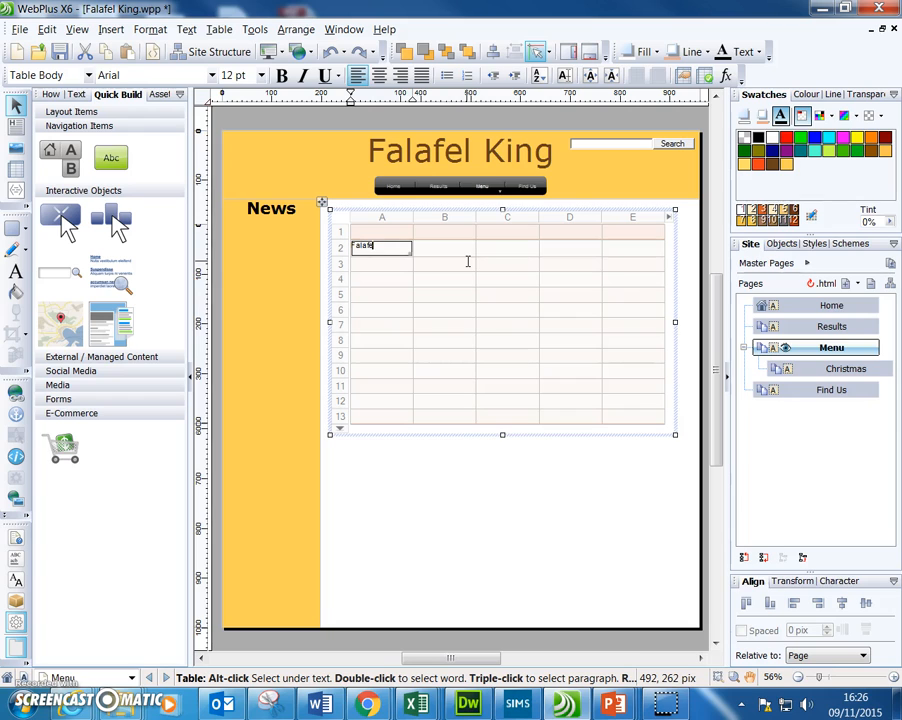
key(Tab)
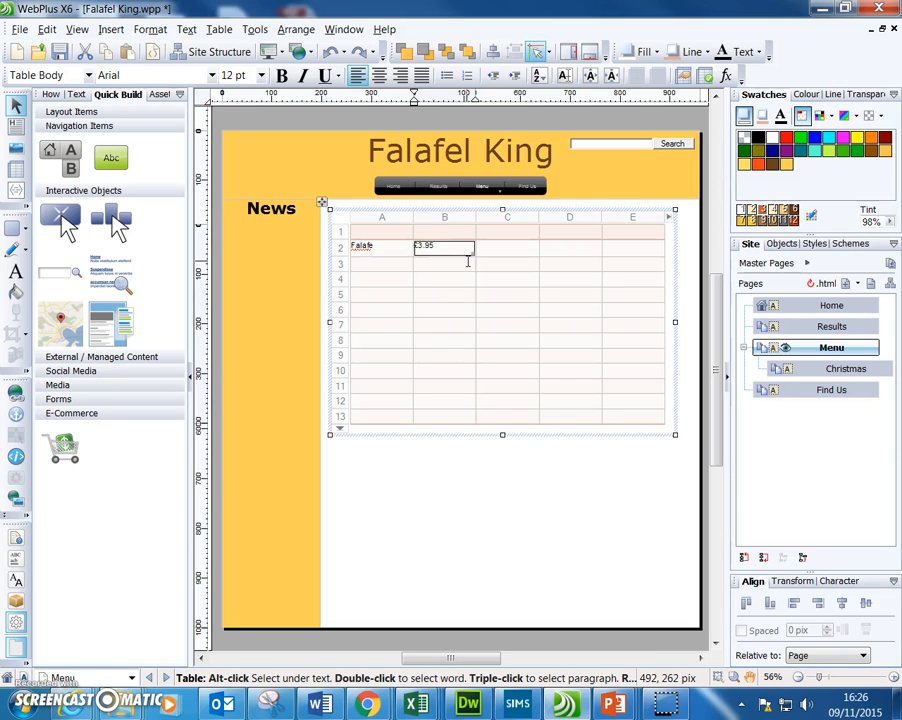
click(441, 263)
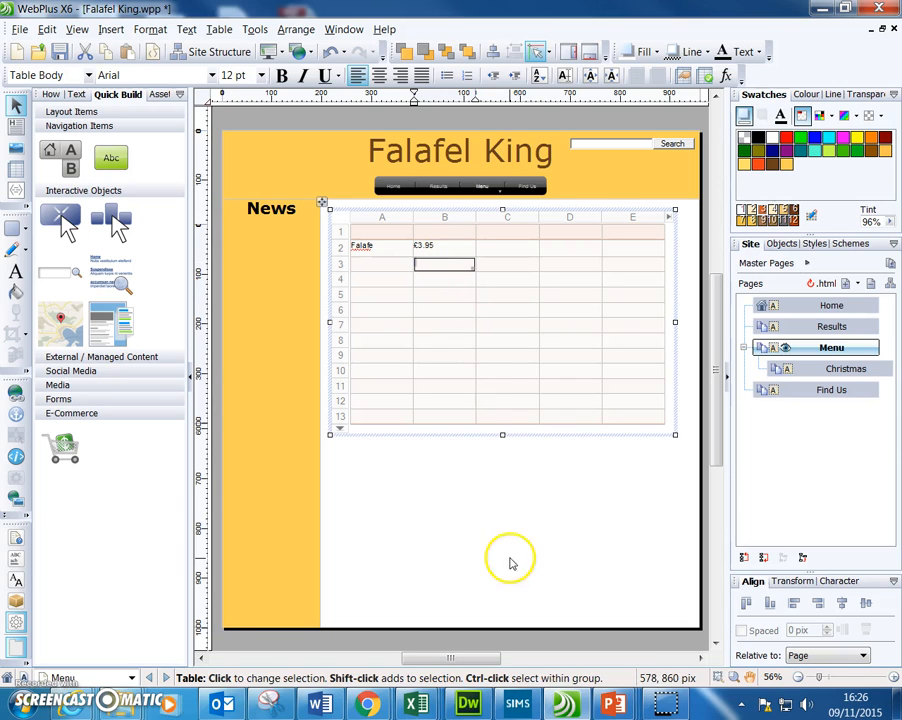
click(381, 247)
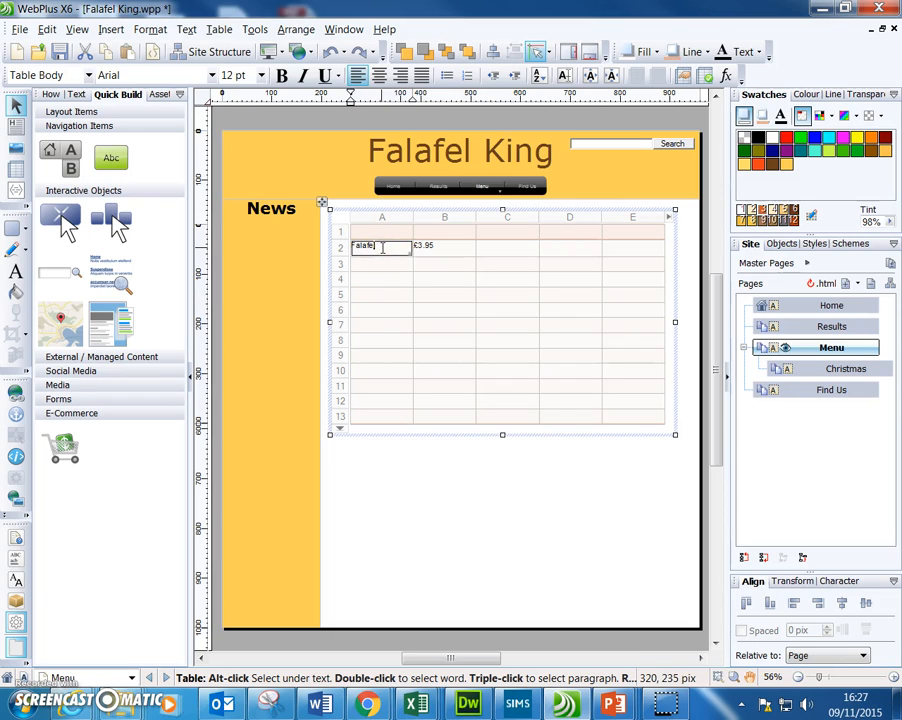
- Enter Lamb Shish in cell A3 of the menu table and its price £6.50 in cell B3
click(373, 263)
text(Lamb Shish)
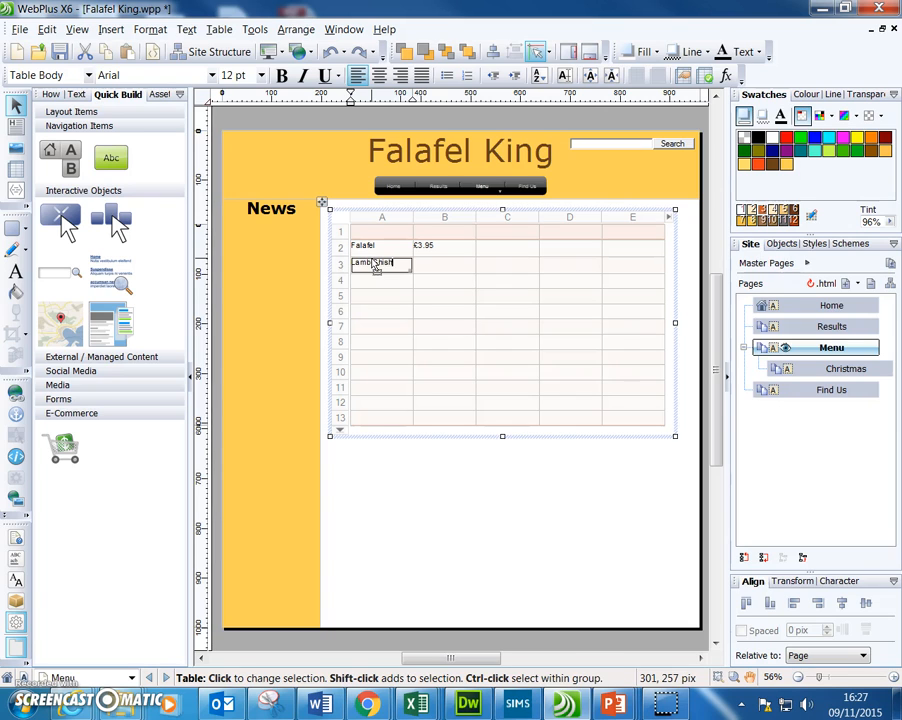
click(379, 243)
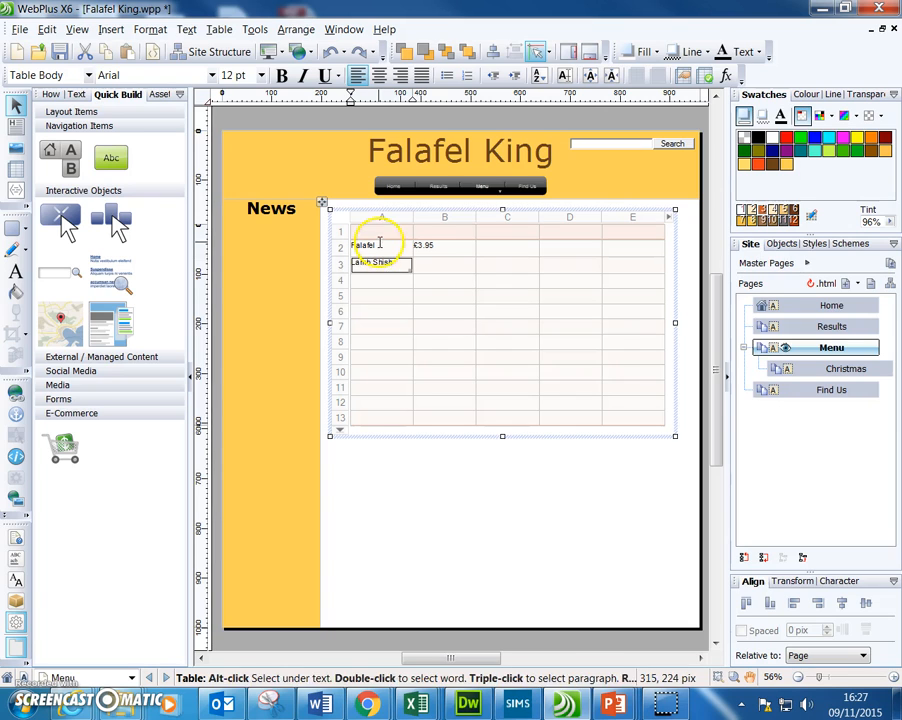
click(440, 268)
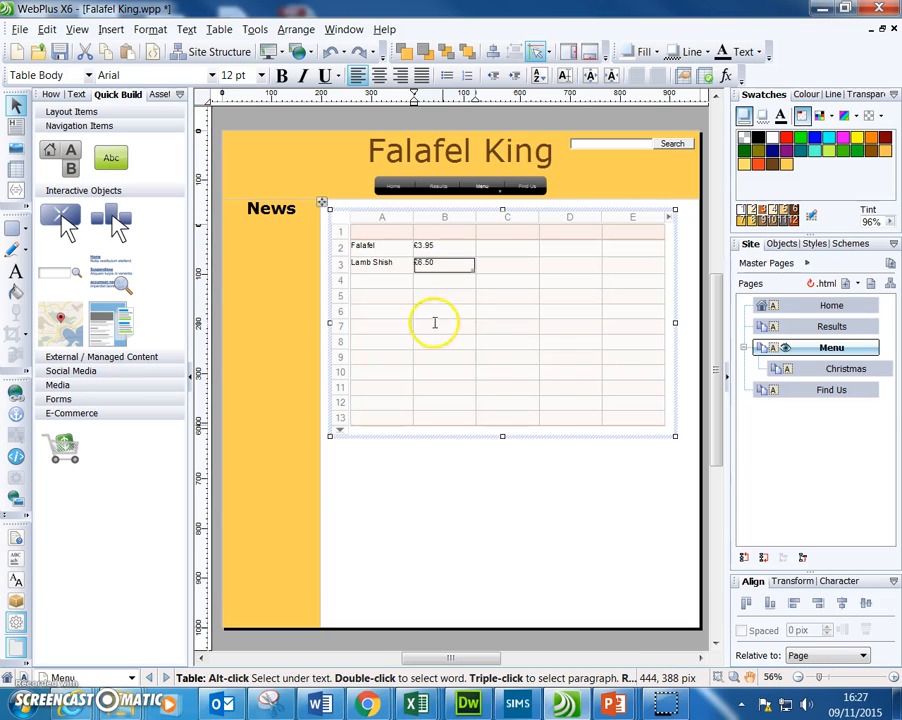
click(497, 249)
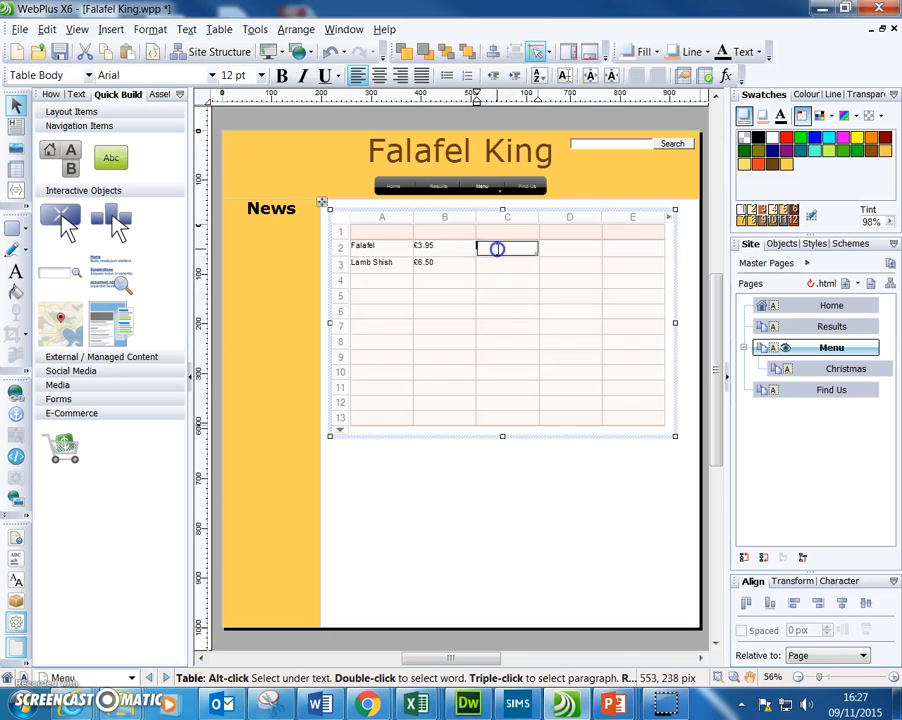
click(394, 231)
click(477, 234)
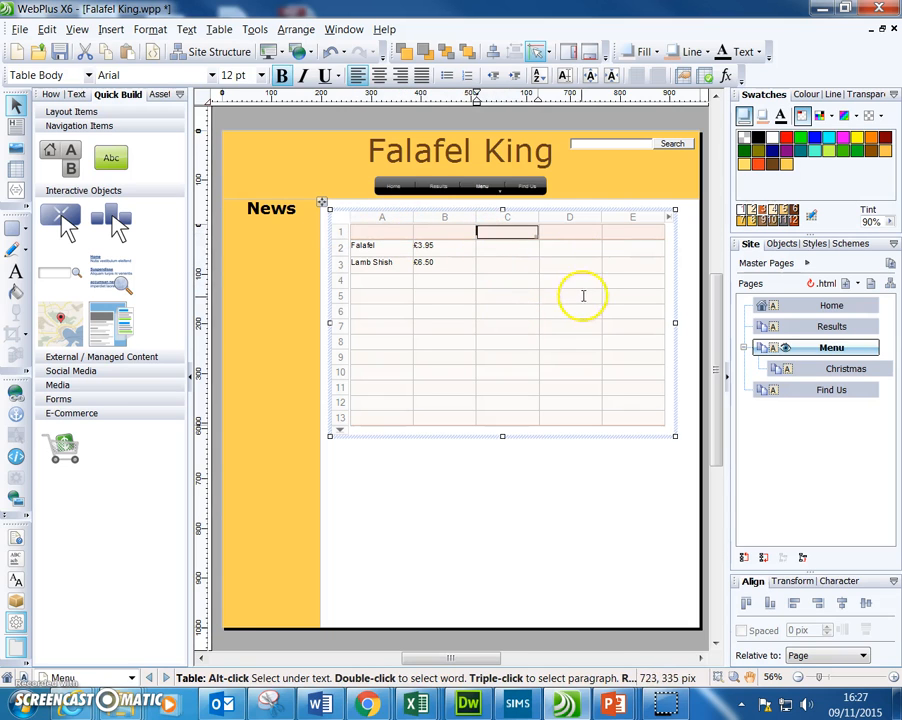
click(633, 545)
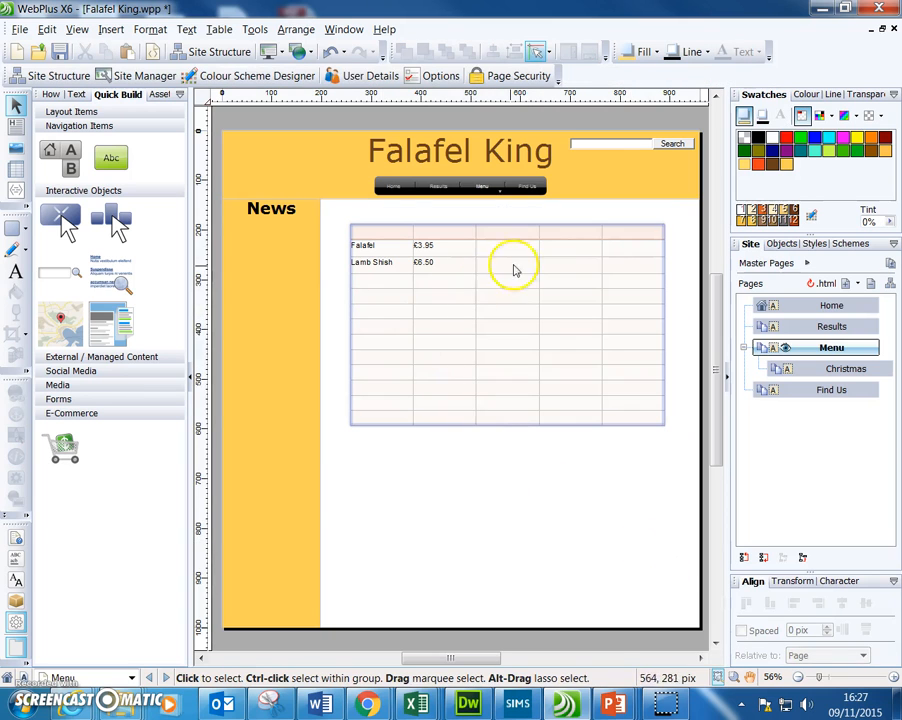
- Resize the menu table from its lower corner, trying smaller and larger sizes and leaving it slightly narrower
click(467, 281)
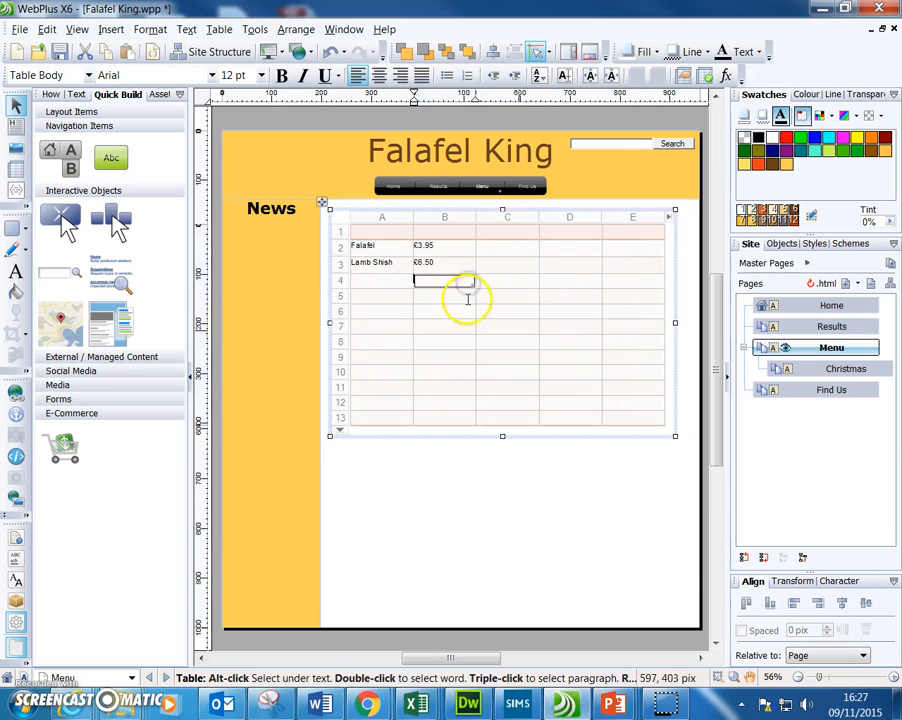
drag(675, 437, 530, 357)
drag(470, 325, 577, 390)
drag(642, 442, 656, 484)
click(608, 216)
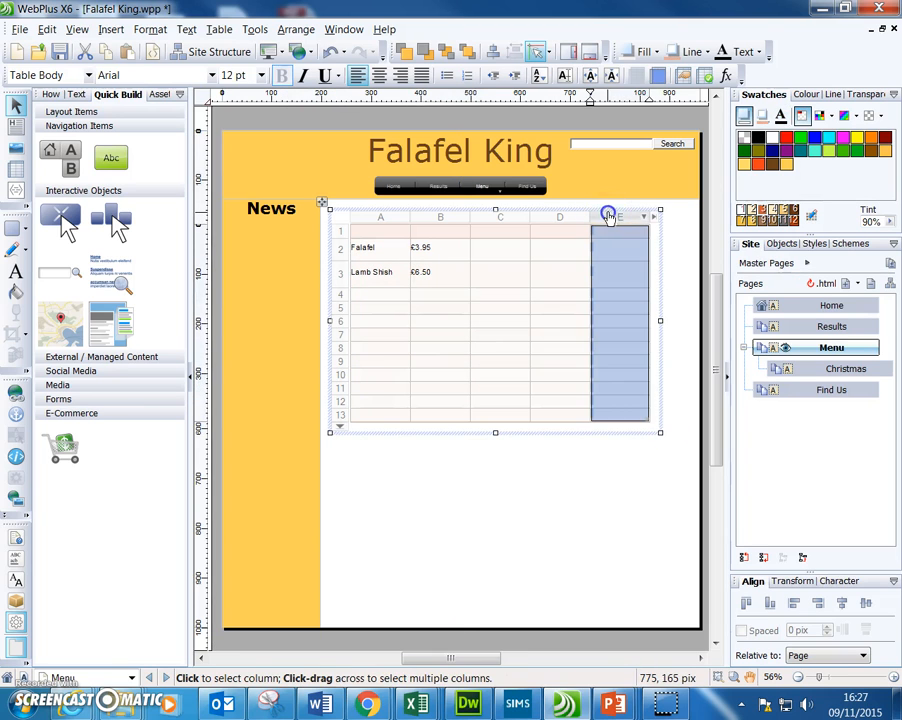
right_click(609, 217)
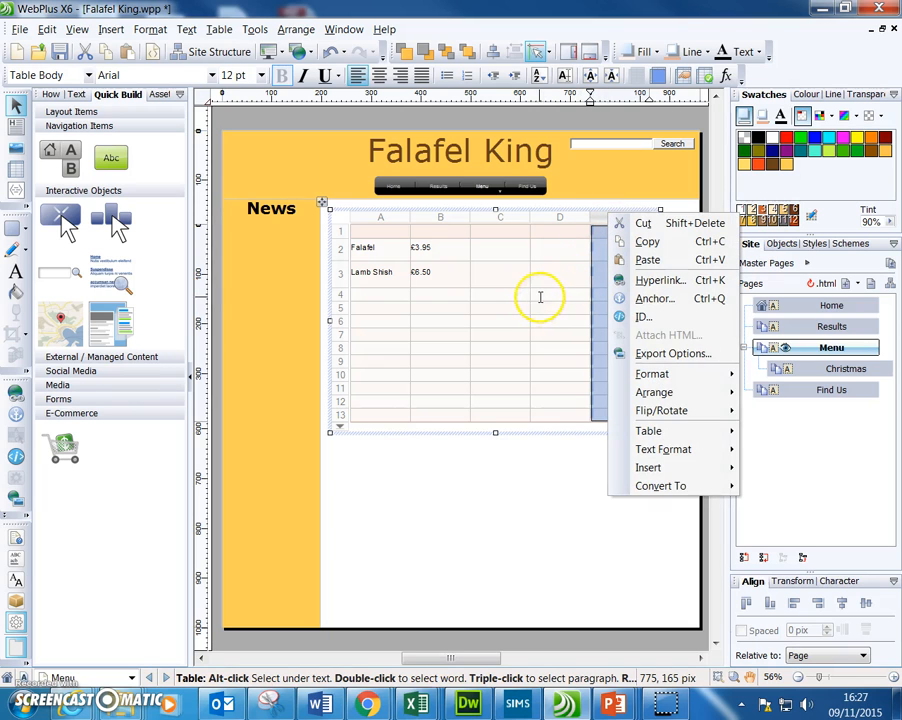
click(500, 332)
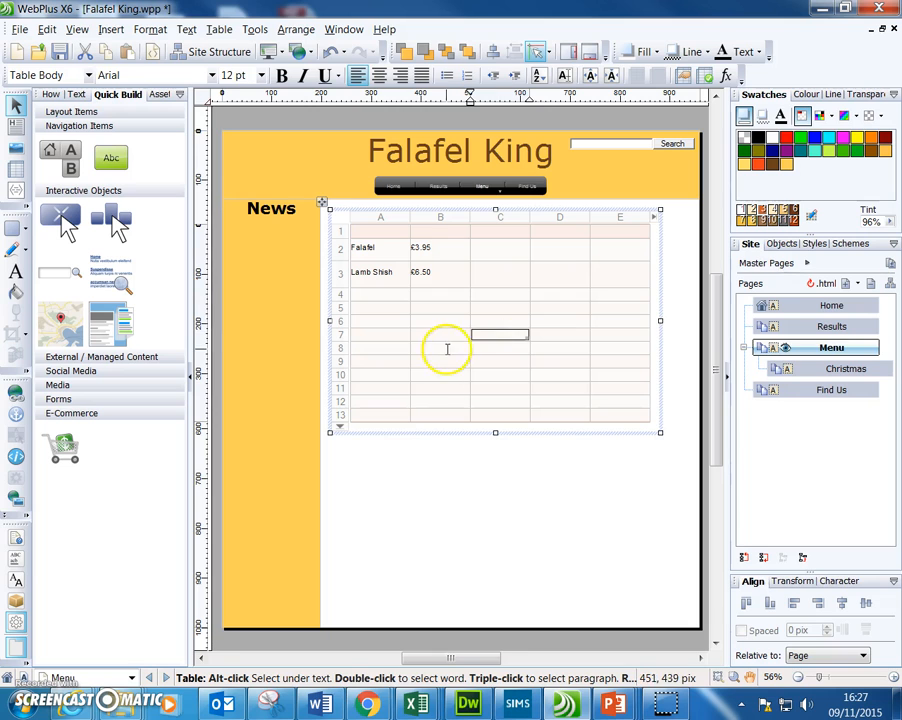
- Draw an HTML frame below the menu table and insert the falafel picture asset into it, shrunk to fit the frame
click(15, 125)
drag(342, 447, 681, 610)
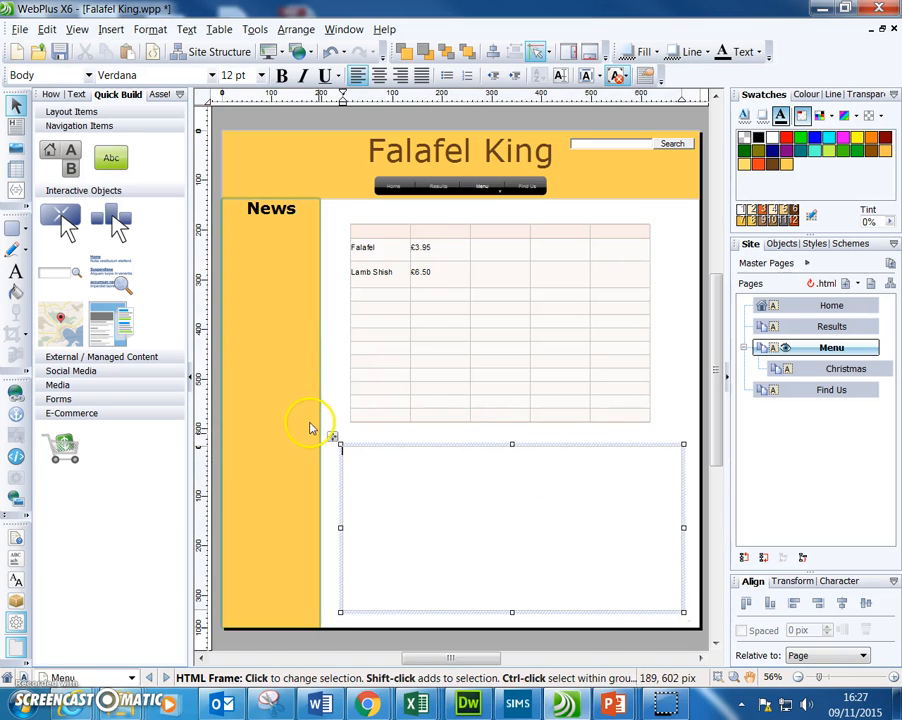
click(159, 94)
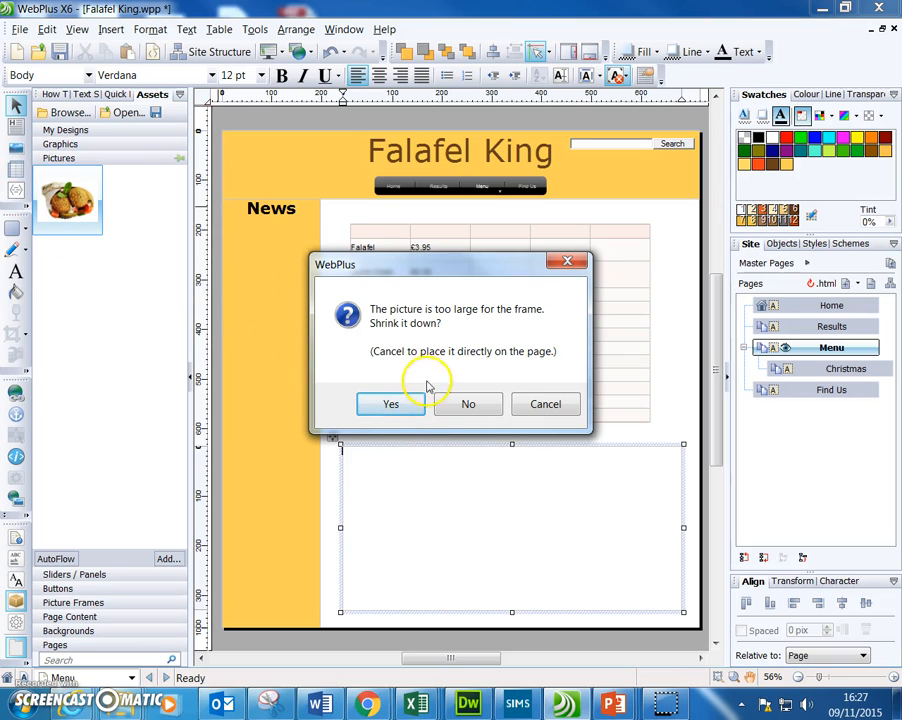
click(390, 406)
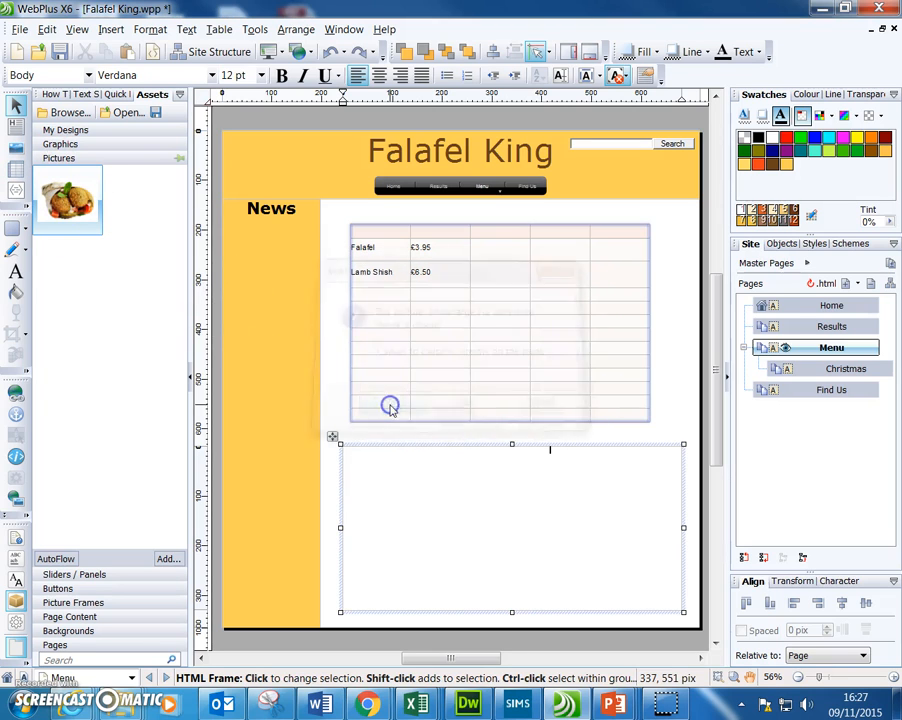
- Shrink the falafel wrap picture to a small thumbnail in the upper-left corner of the HTML frame and deselect it
click(523, 580)
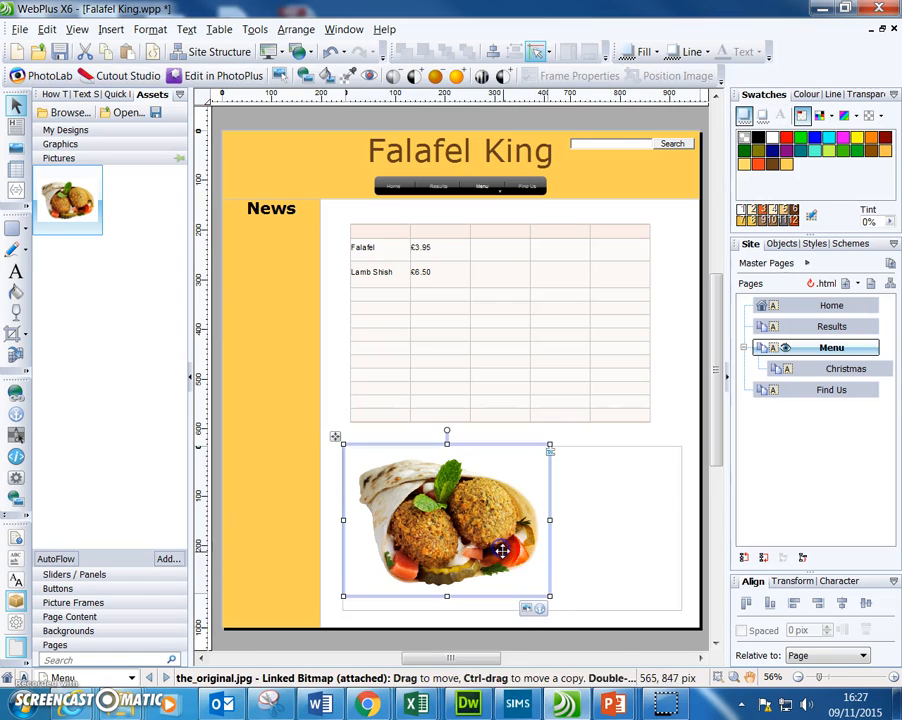
drag(546, 597, 429, 508)
click(608, 465)
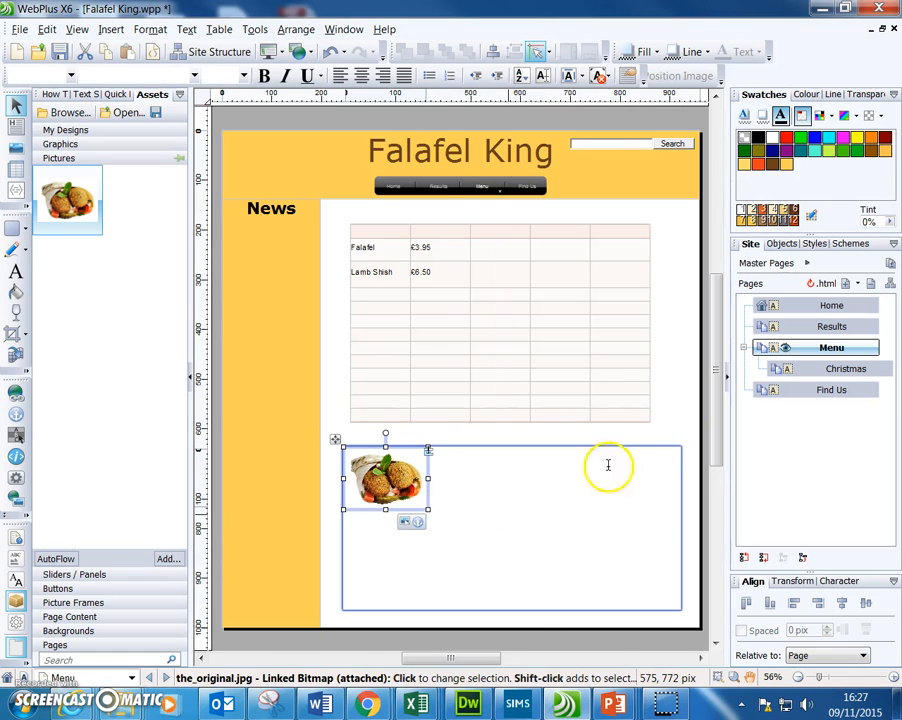
click(694, 386)
click(628, 538)
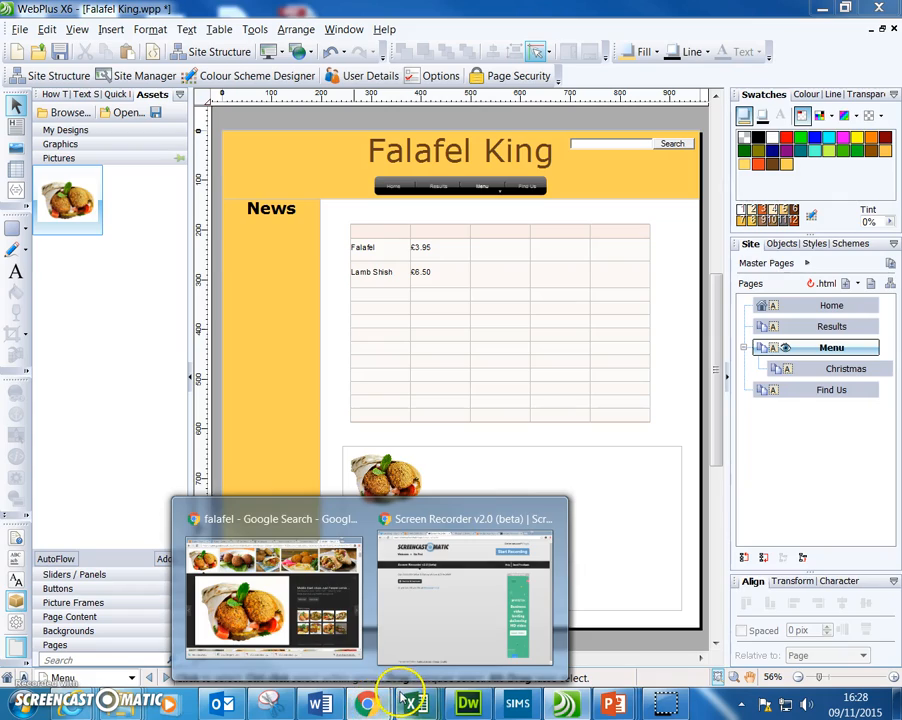
- Switch to the falafel image results in Chrome and save the Wikipedia picture of a man frying falafel to disk
click(344, 620)
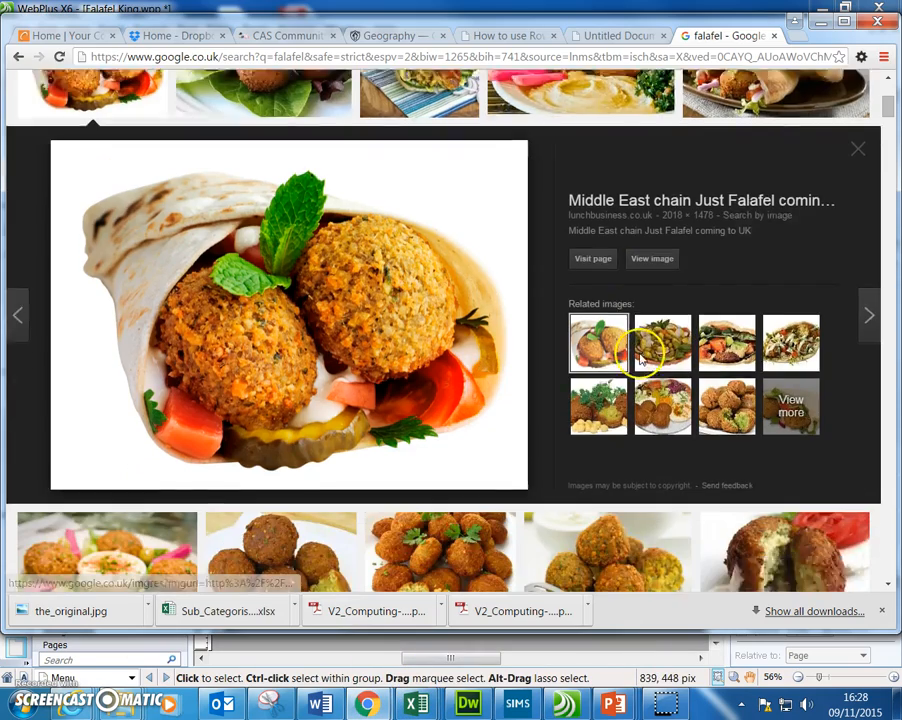
scroll(641, 358, down, 5)
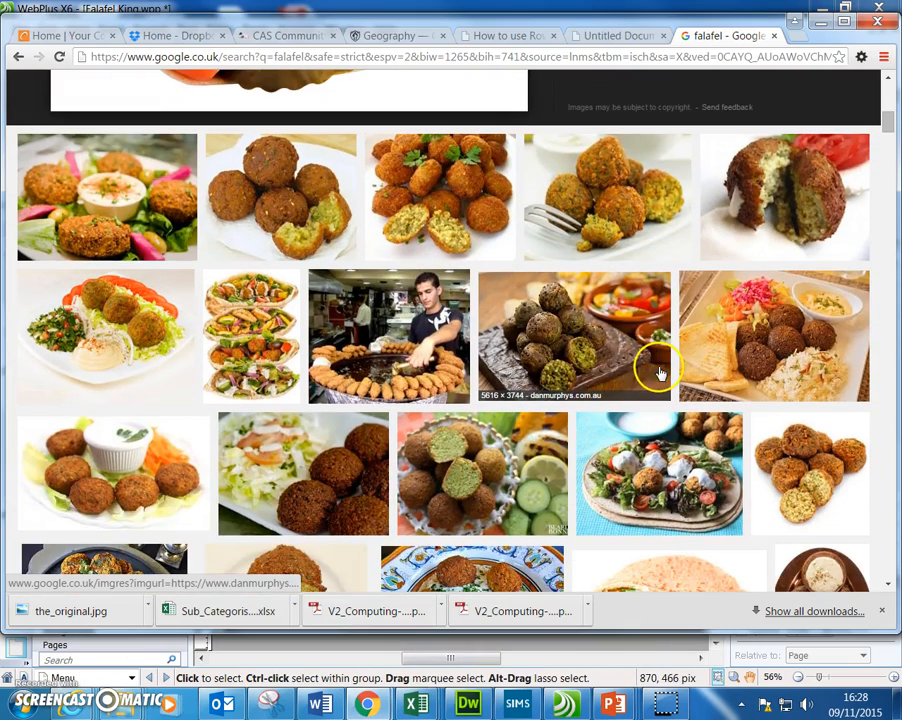
click(386, 340)
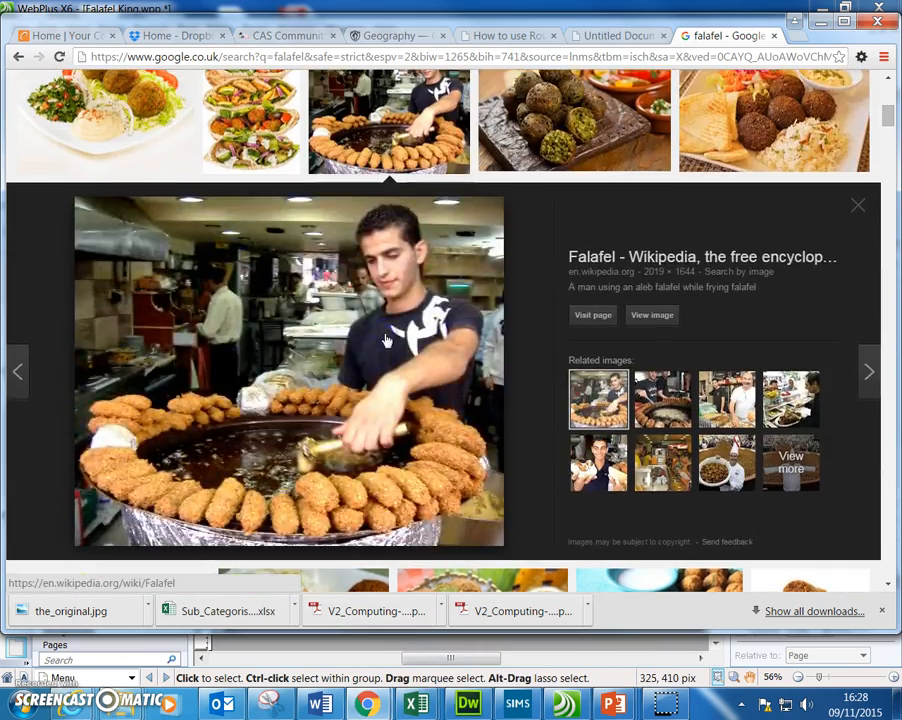
right_click(236, 342)
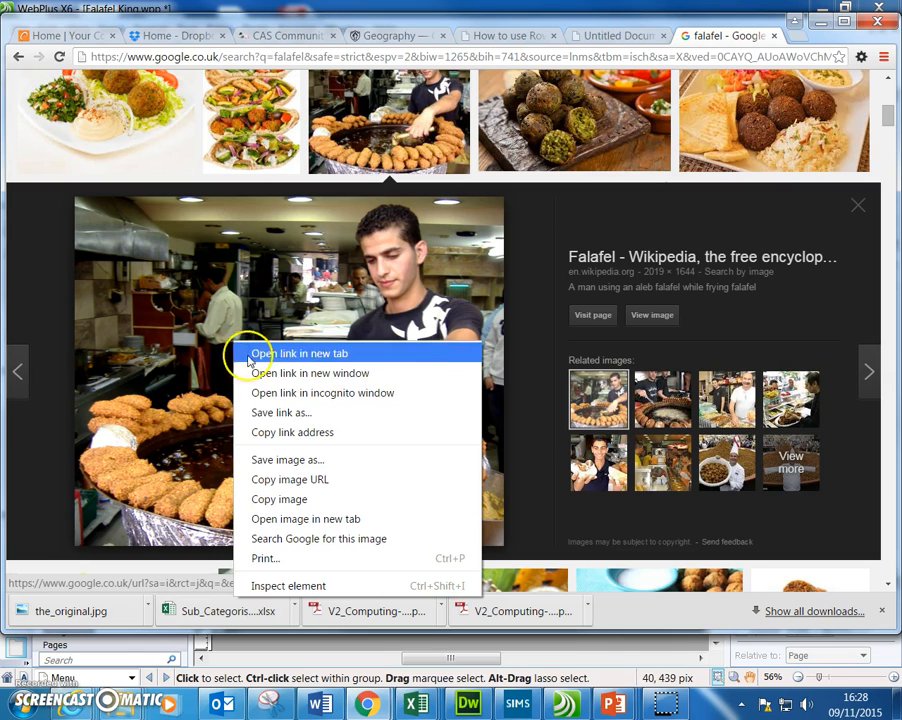
click(320, 465)
click(420, 440)
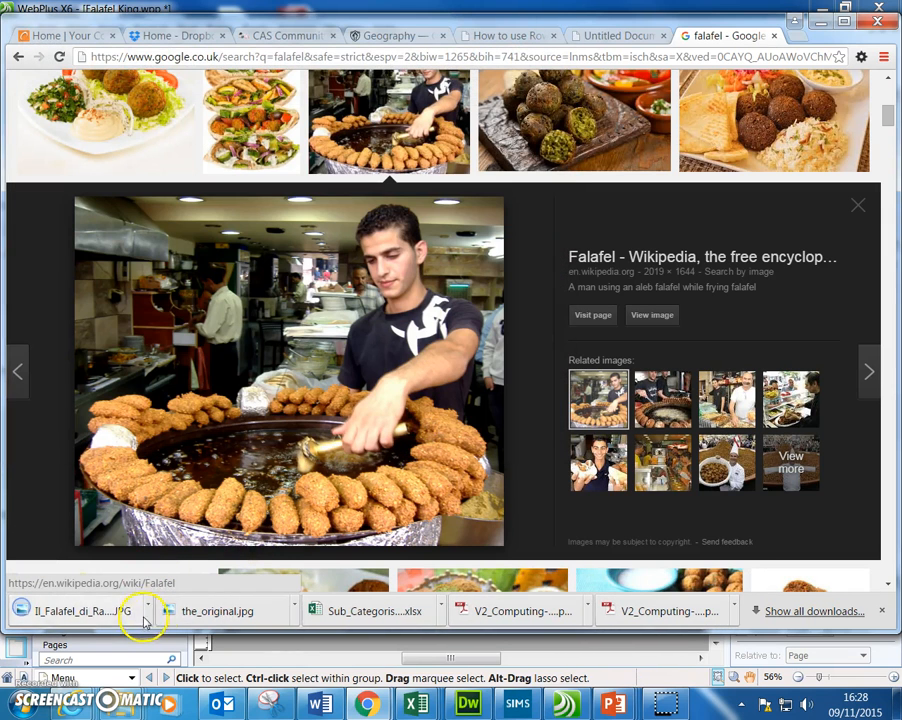
- Show the downloaded Il_Falafel_di_Ramallah.JPG in its folder and add it to the picture assets in WebPlus
click(146, 616)
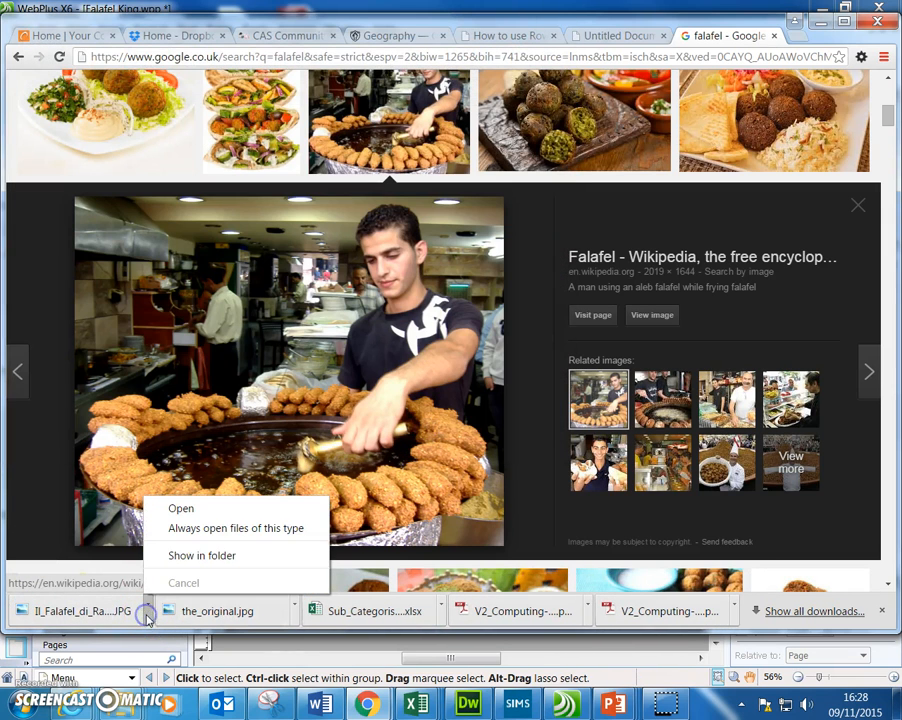
click(203, 557)
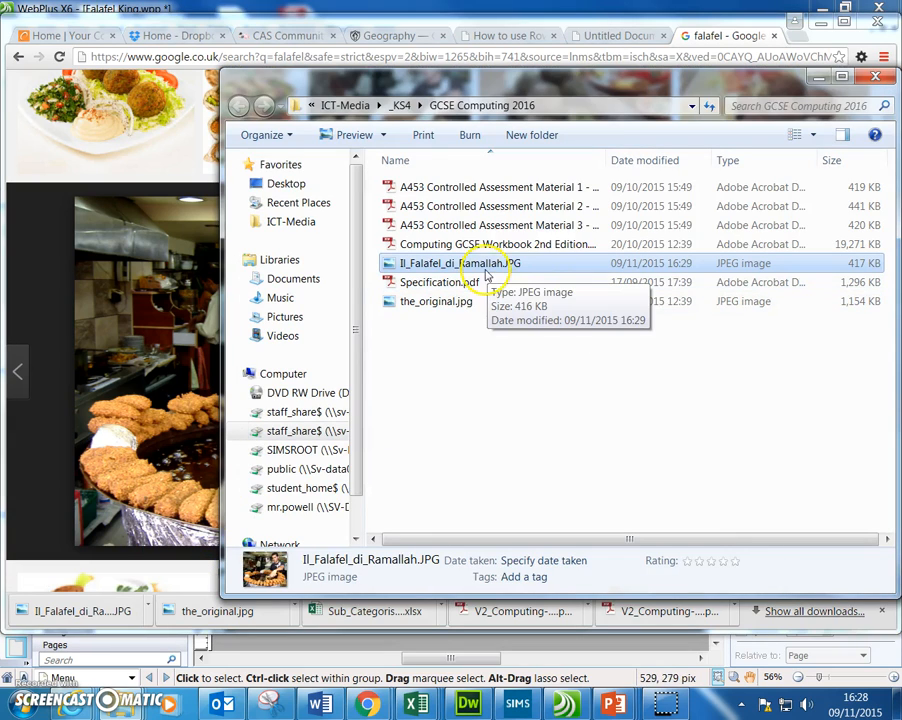
drag(484, 268, 105, 356)
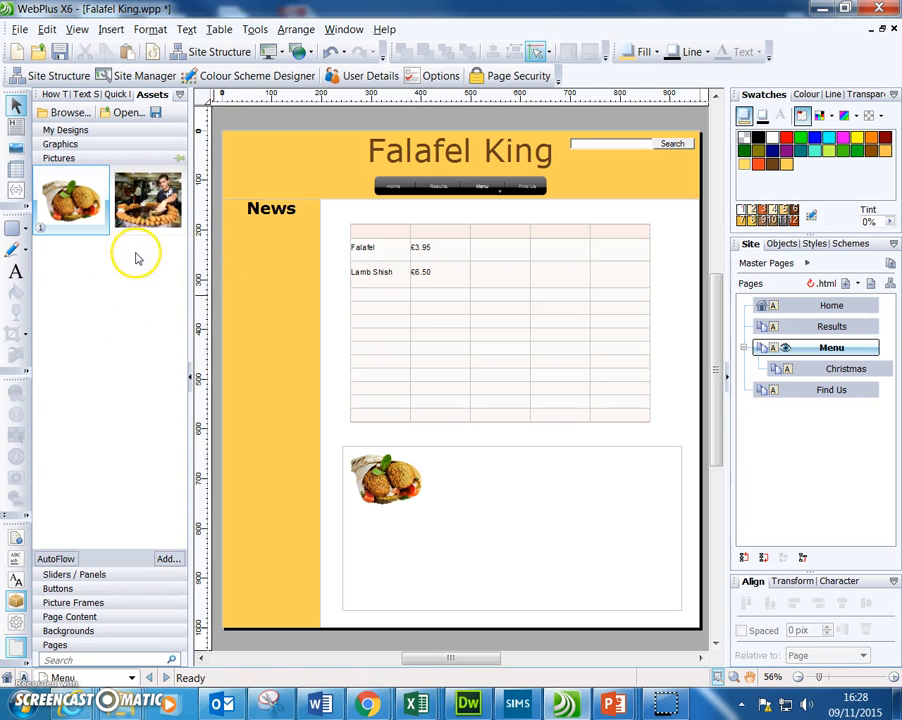
- Insert the falafel-frying picture into the HTML frame and shrink it to a thumbnail beside the falafel wrap picture
drag(145, 195, 528, 508)
click(391, 407)
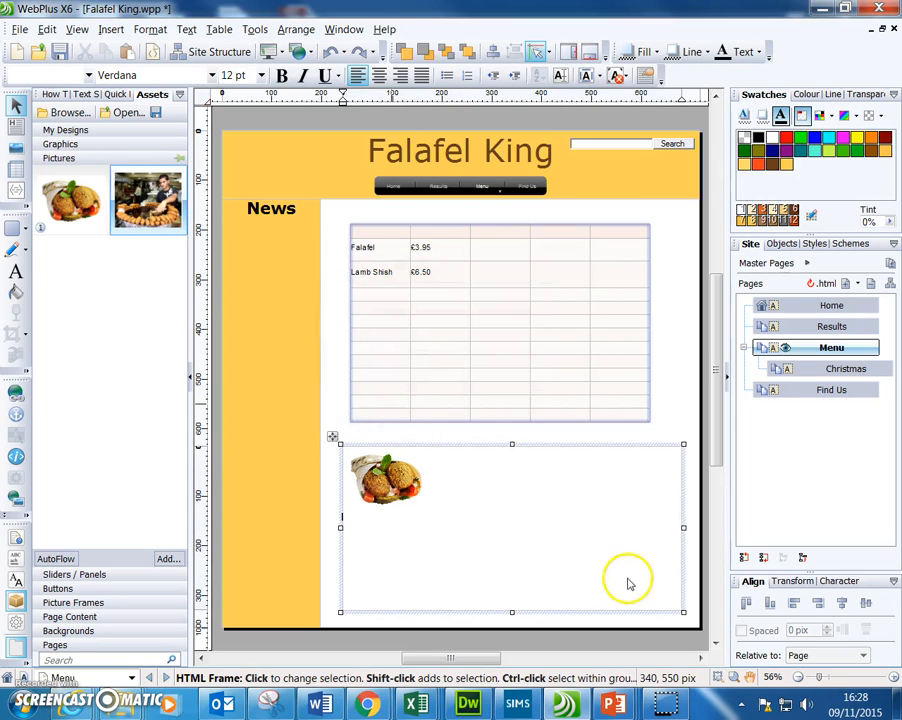
click(576, 562)
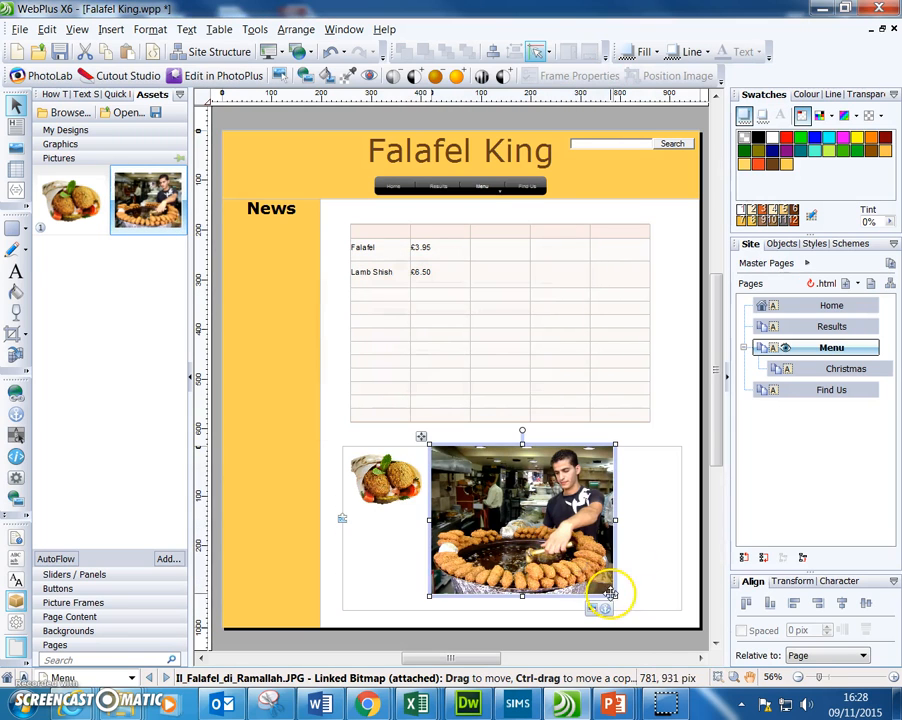
drag(616, 595, 514, 517)
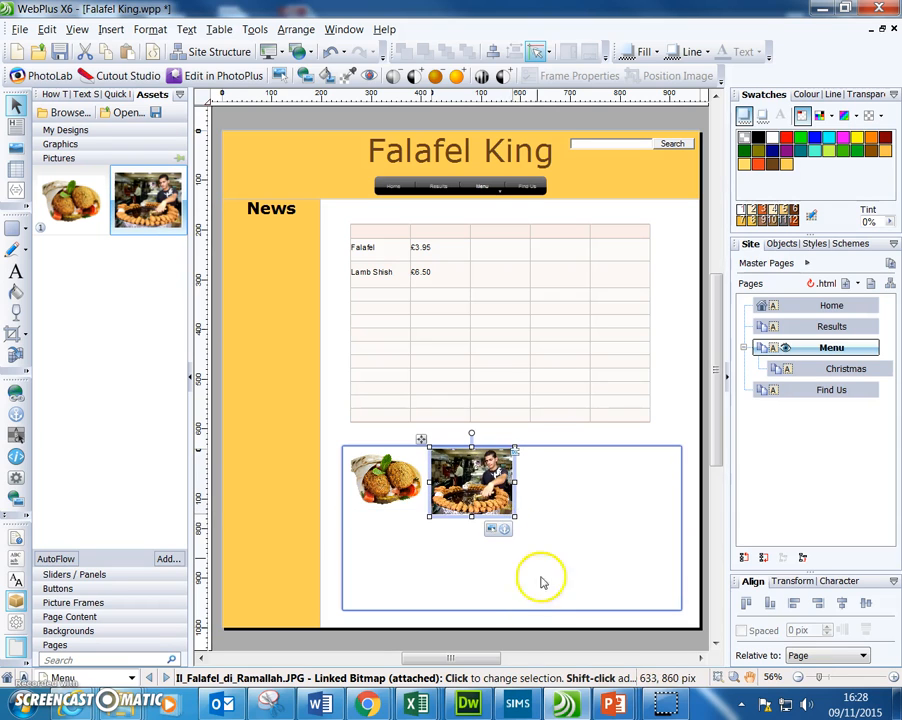
click(576, 480)
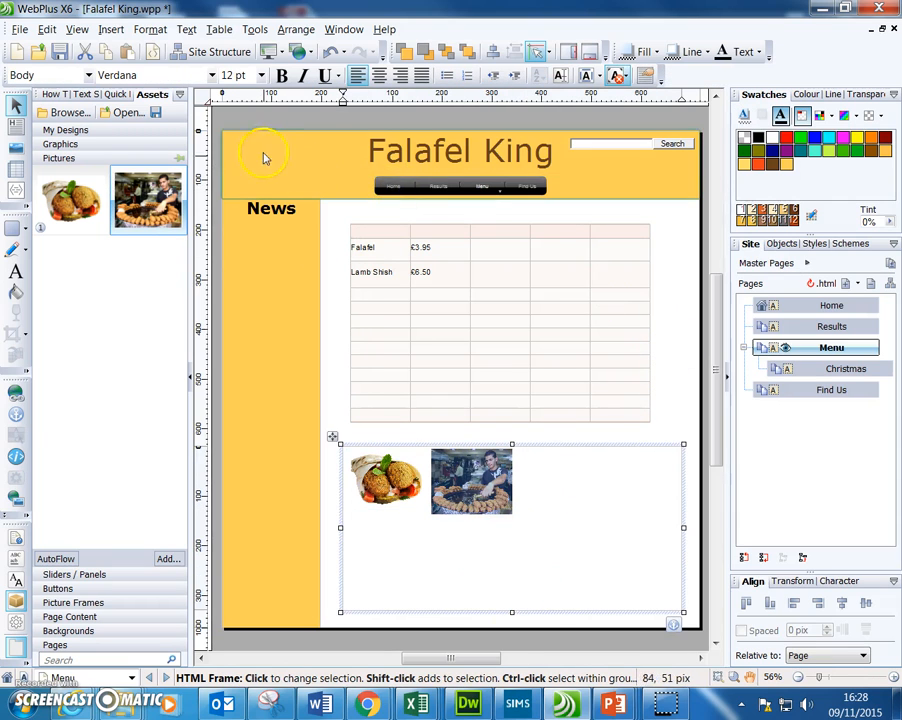
- Preview the site in Internet Explorer, check the menu page's price table and both pictures, and close the preview
click(268, 55)
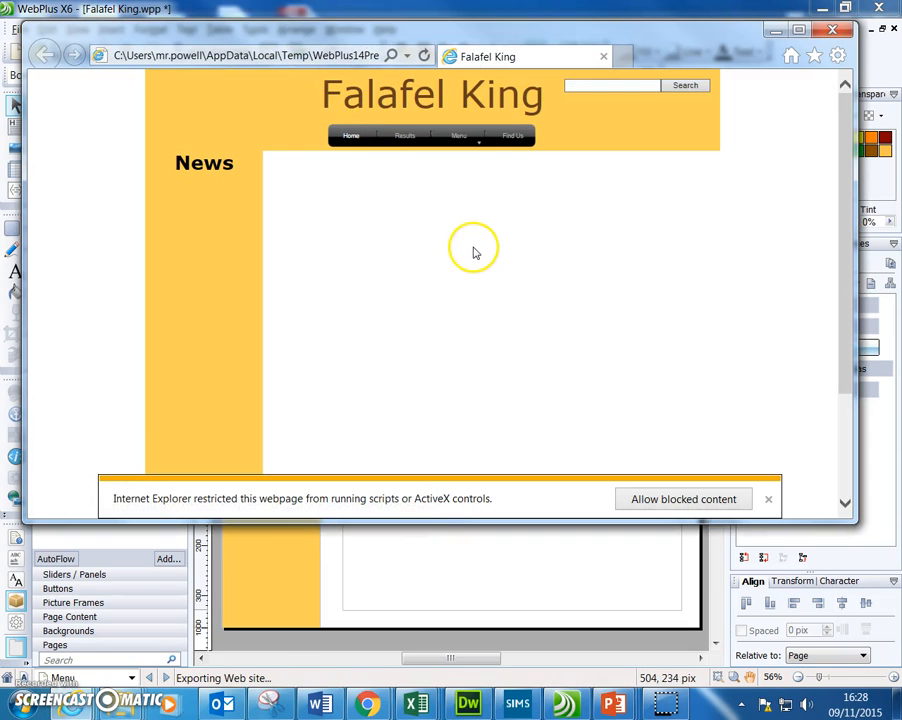
click(403, 137)
click(455, 137)
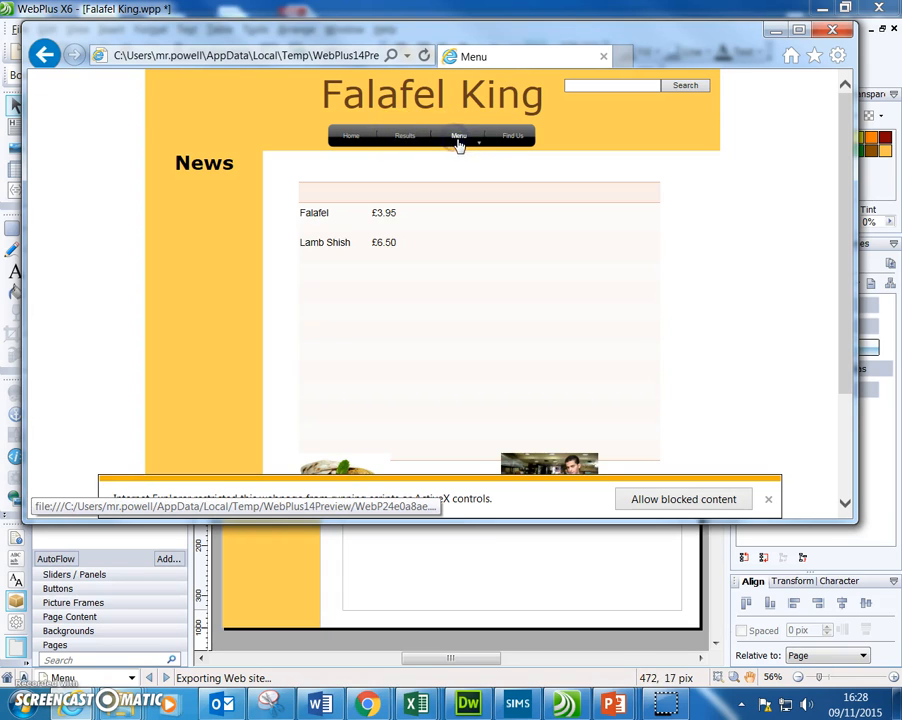
scroll(468, 278, down, 2)
scroll(470, 279, up, 2)
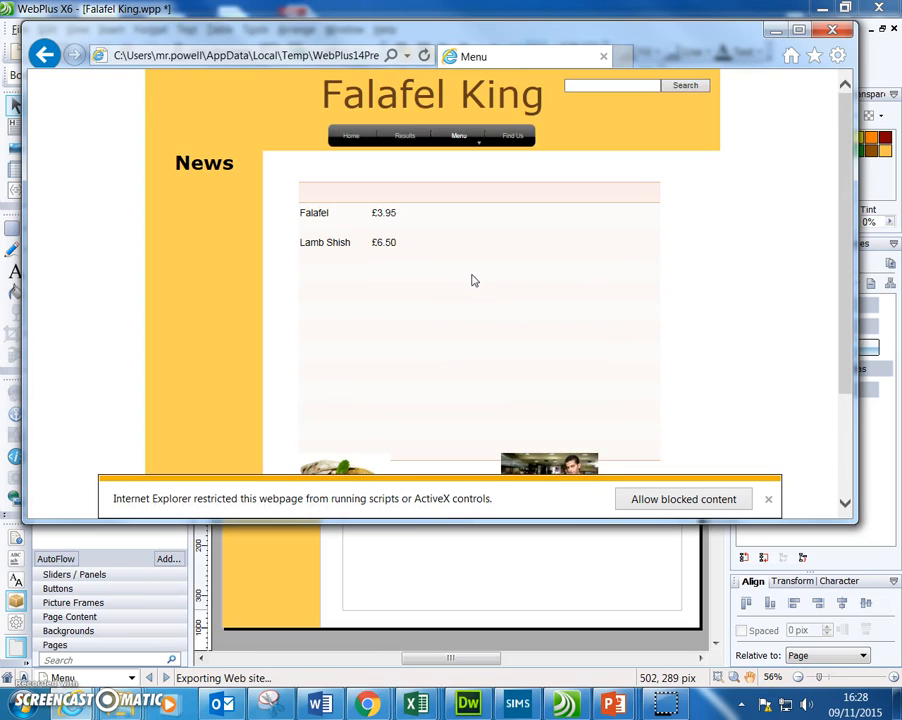
scroll(473, 280, down, 2)
click(315, 335)
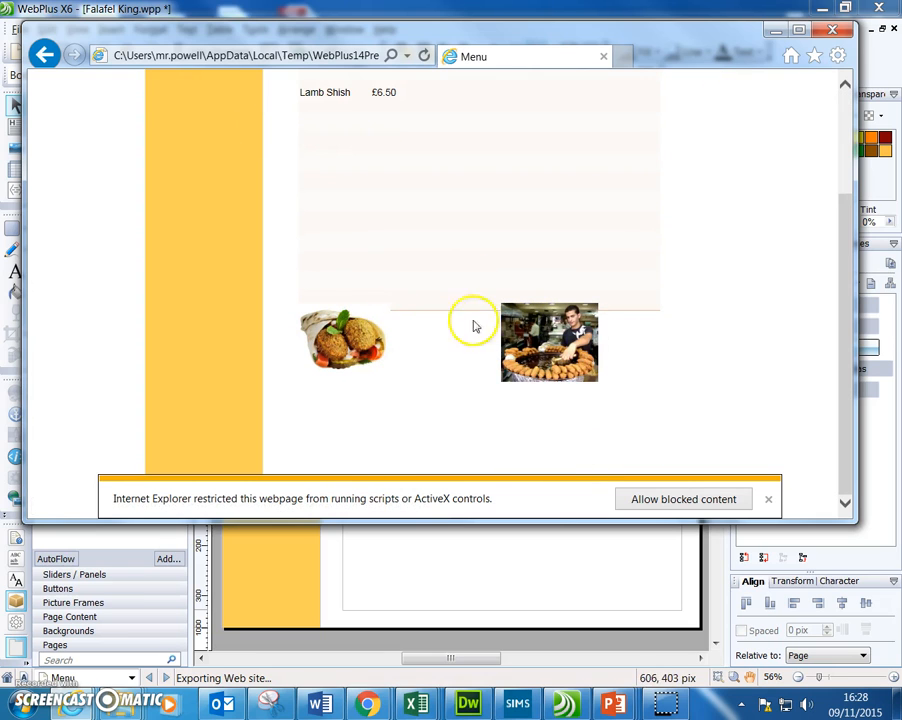
scroll(433, 305, up, 2)
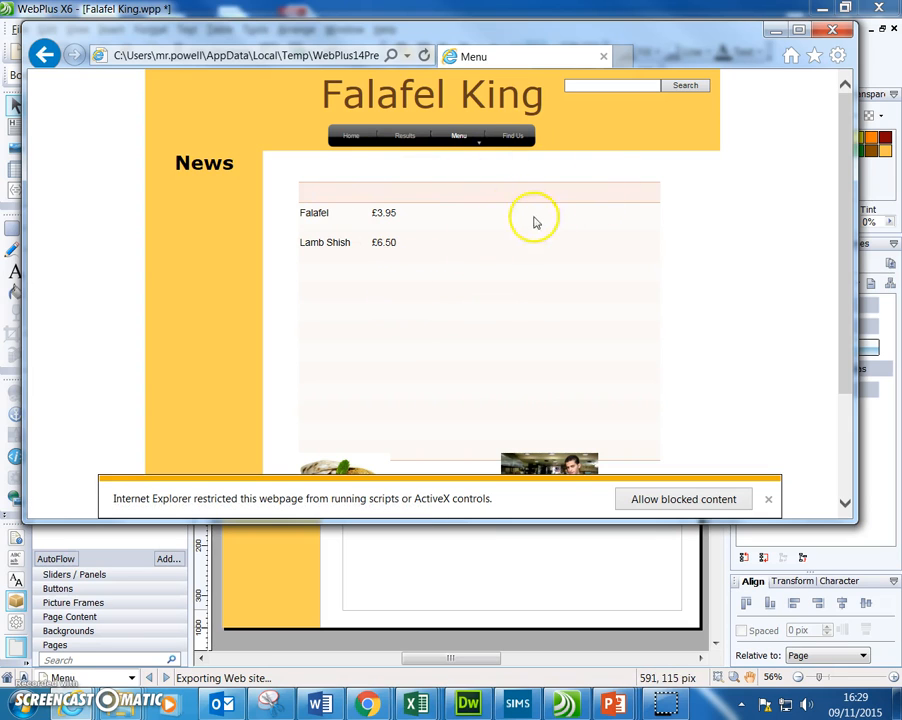
scroll(462, 262, down, 2)
scroll(462, 262, up, 2)
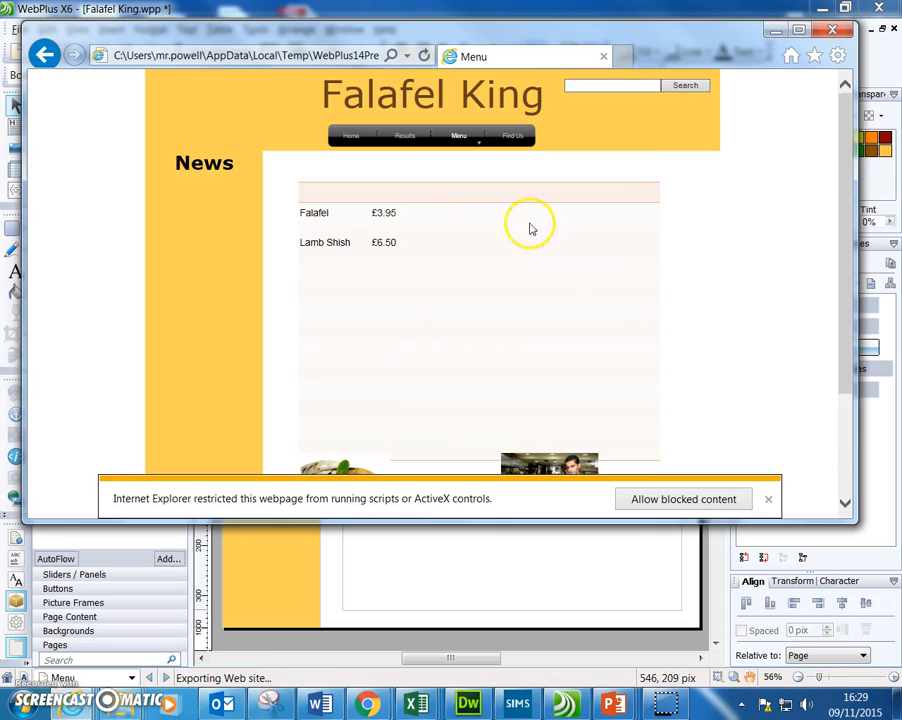
click(833, 32)
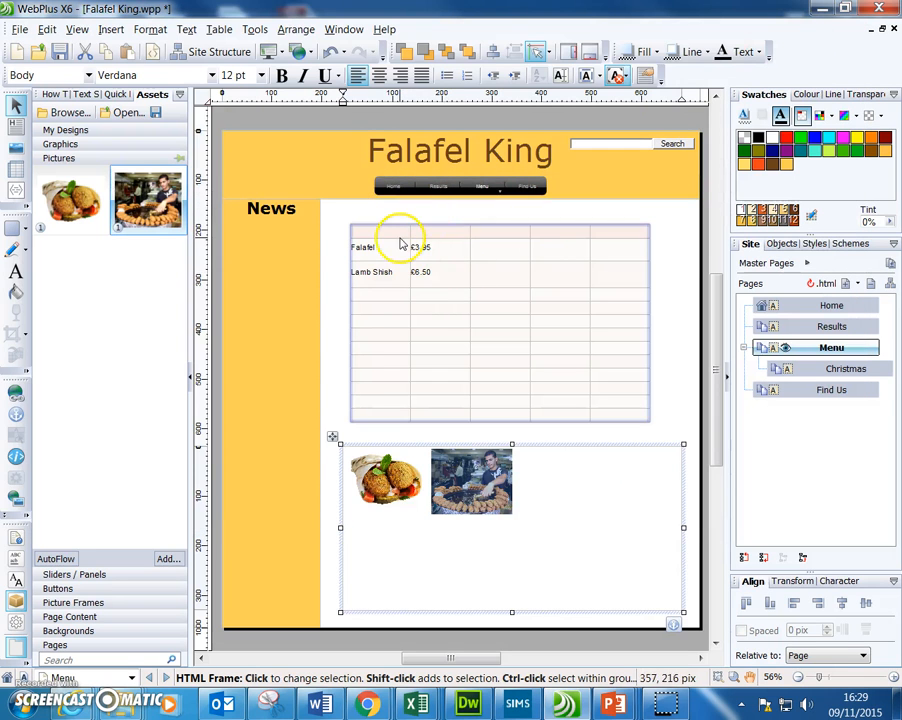
- Look through the gradient fill types, the button assets and the Quick Build social media objects
click(299, 158)
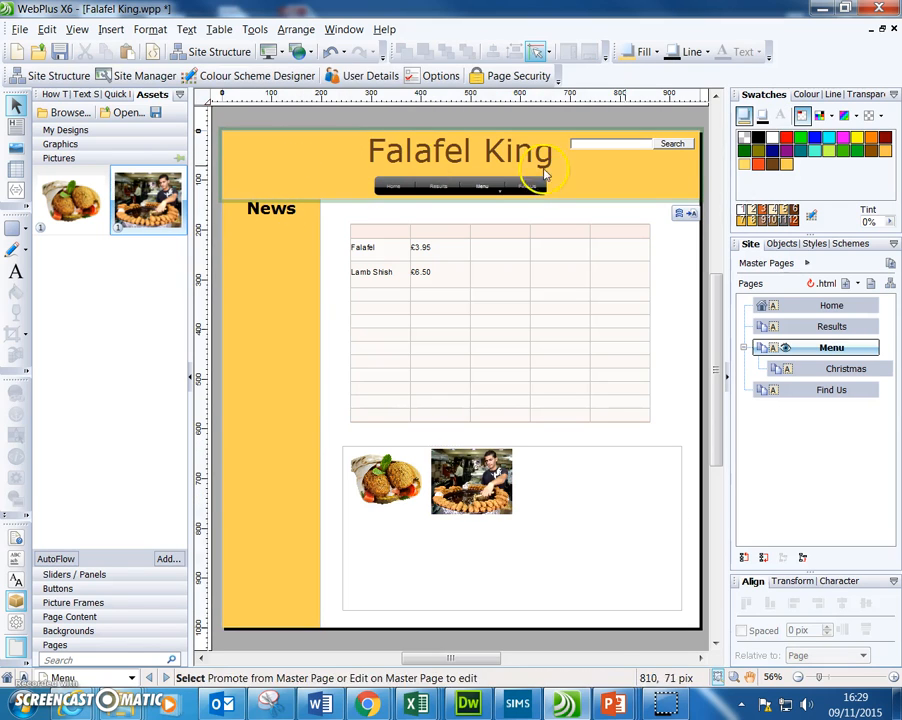
click(857, 117)
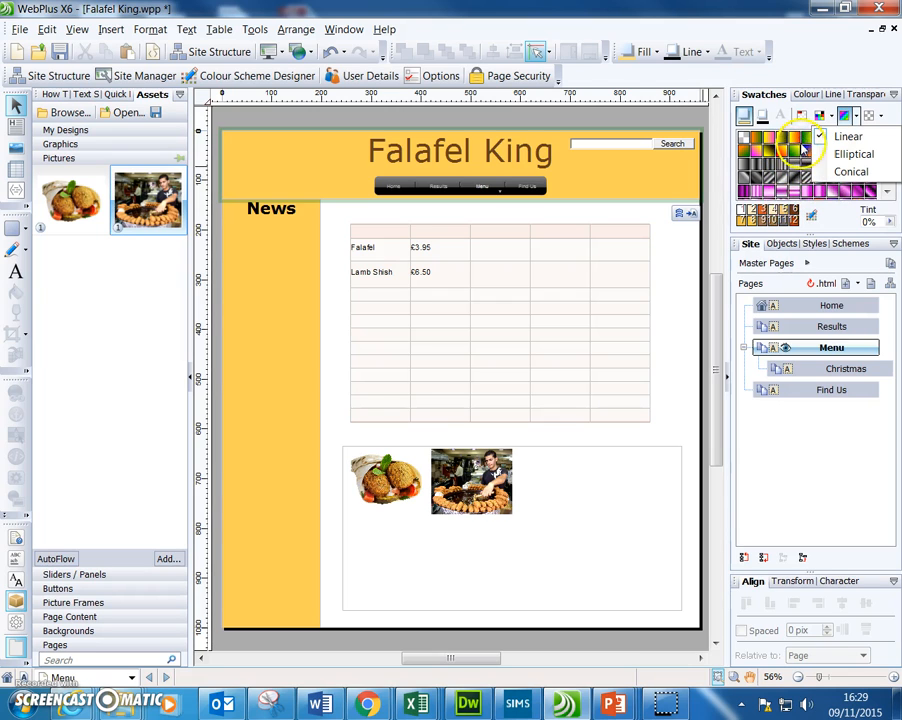
click(890, 118)
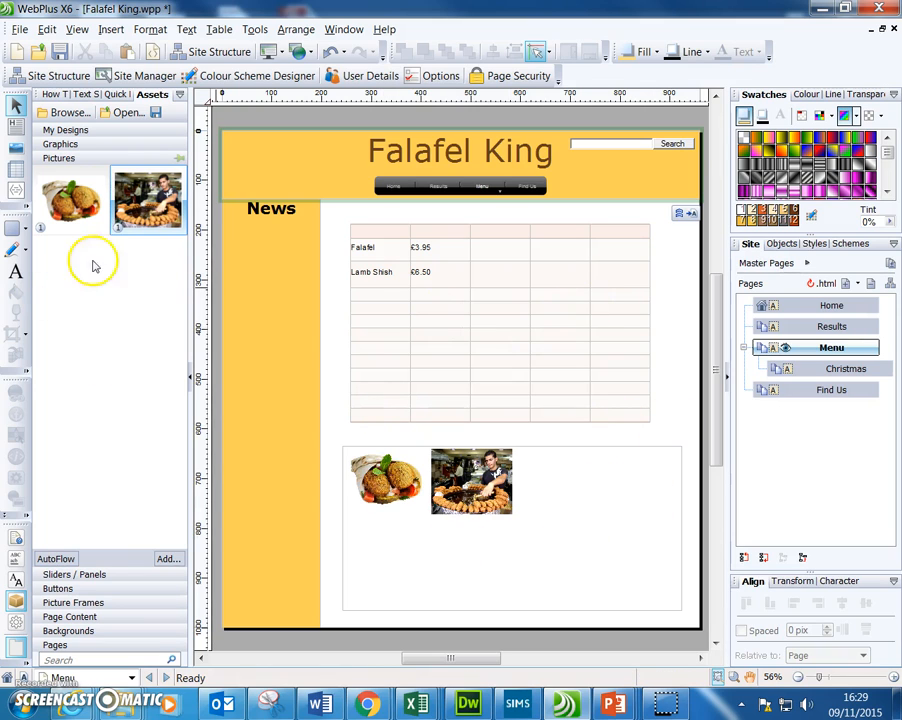
click(101, 589)
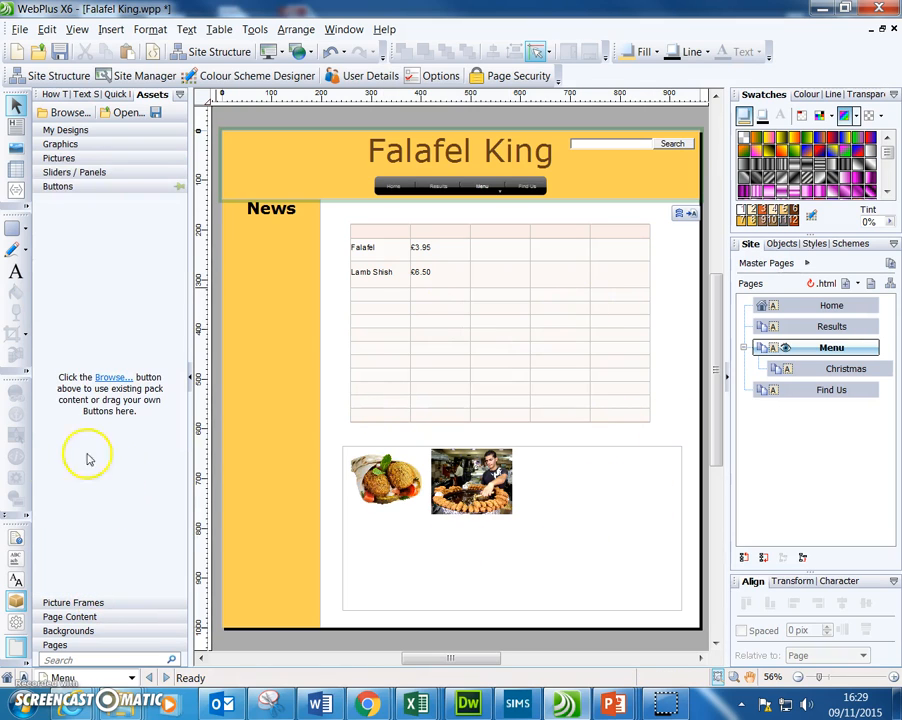
click(110, 96)
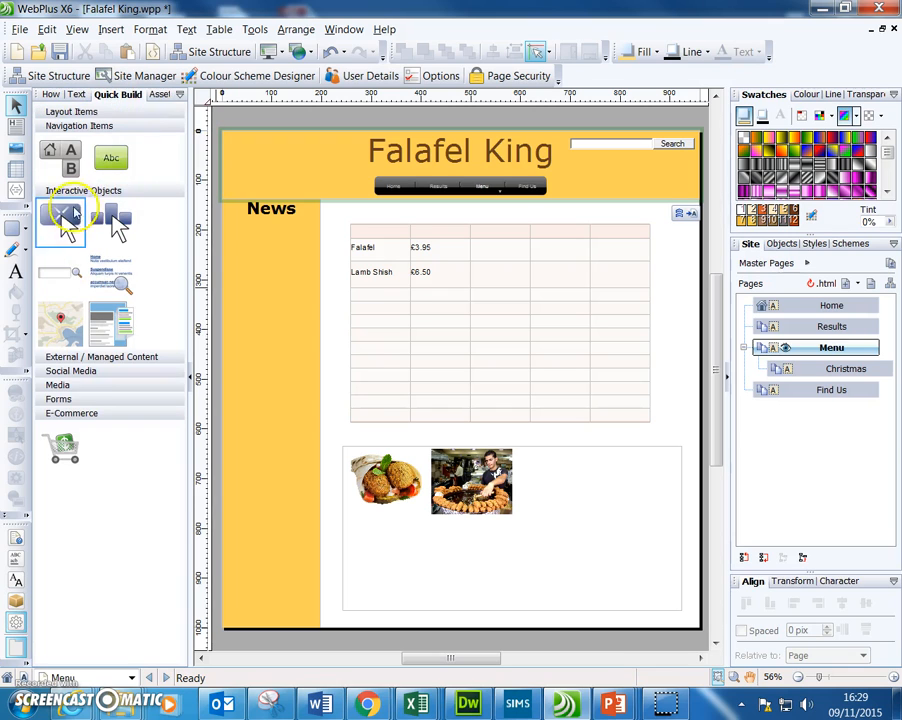
click(94, 374)
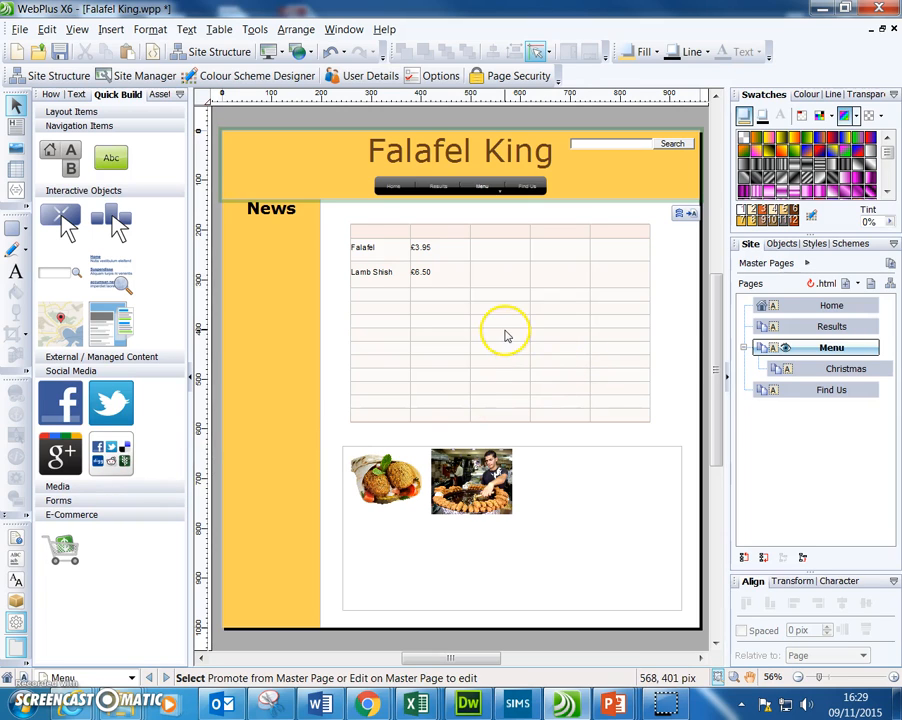
click(670, 356)
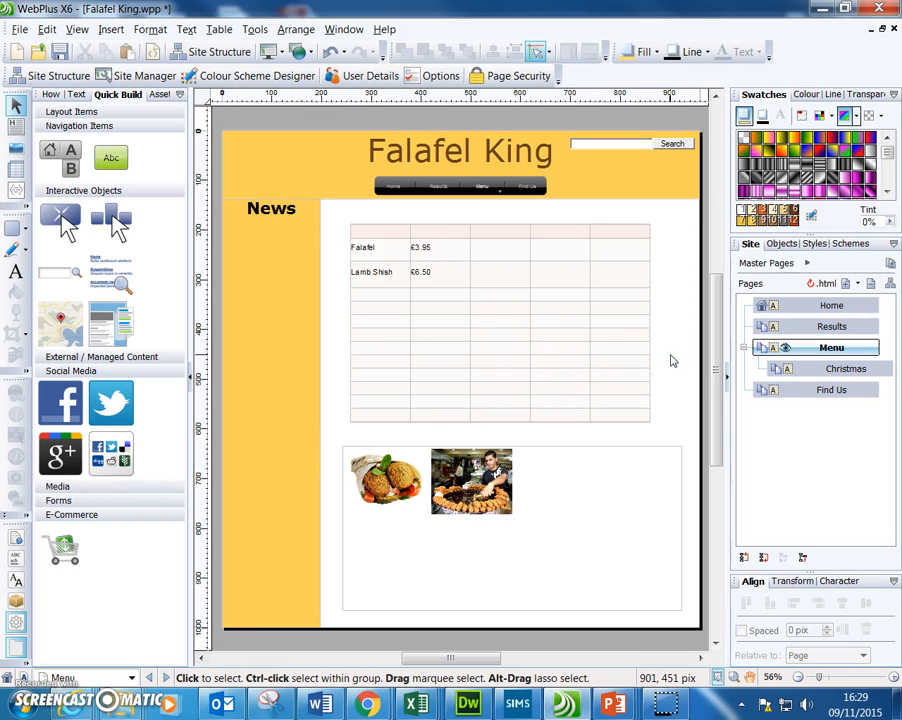